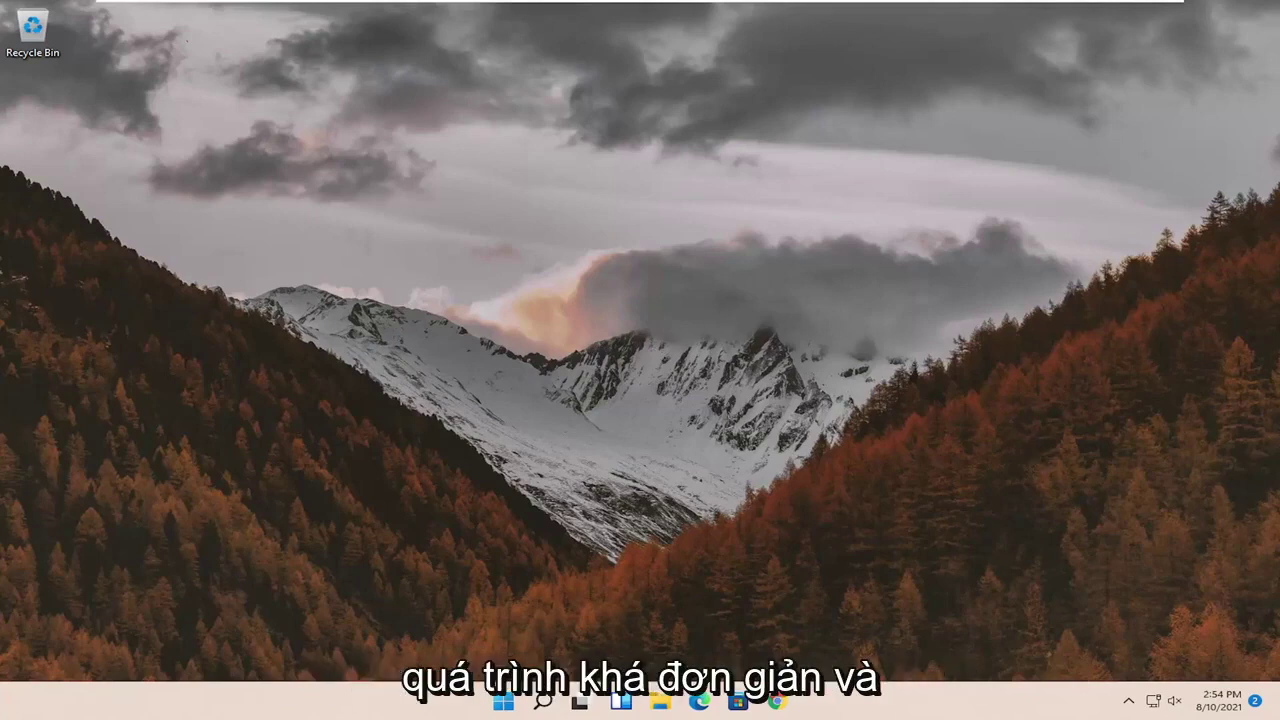
Find Performance Options by searching 'adjust', select 'Adjust for best appearance', and confirm with OK
left_click(540, 703)
type("adjust")
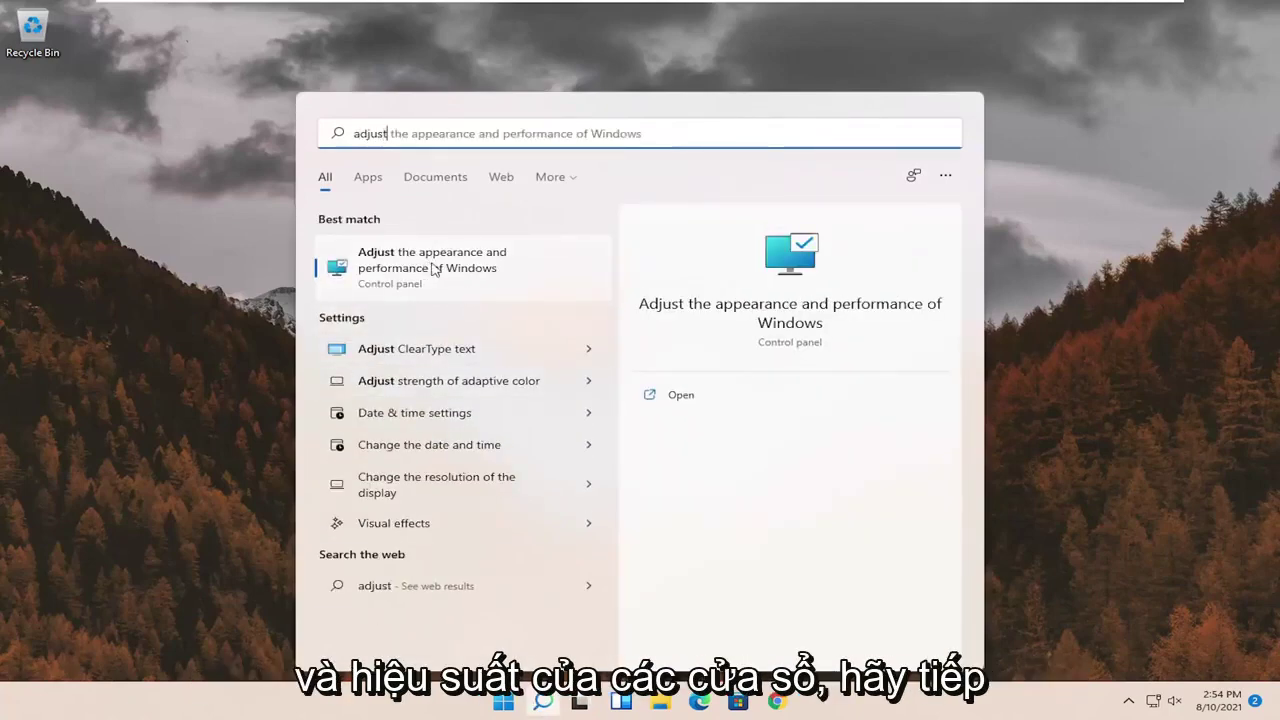
left_click(432, 268)
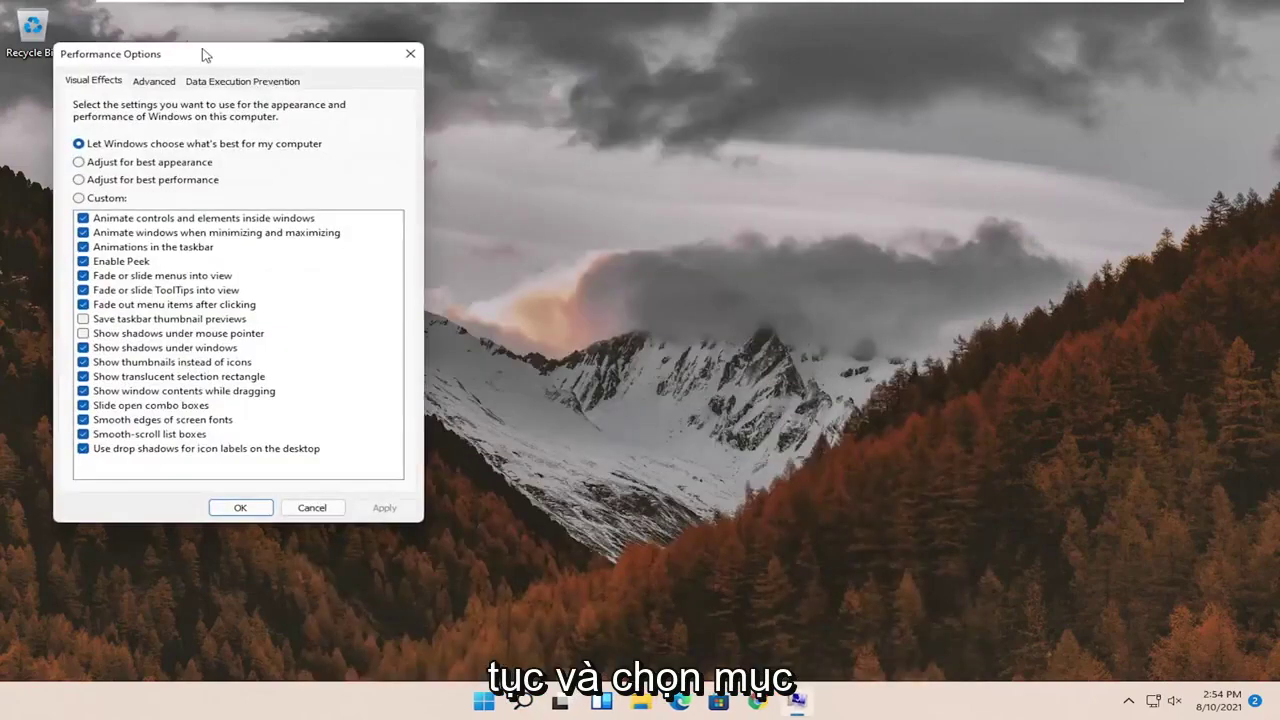
left_click_drag(205, 54, 474, 120)
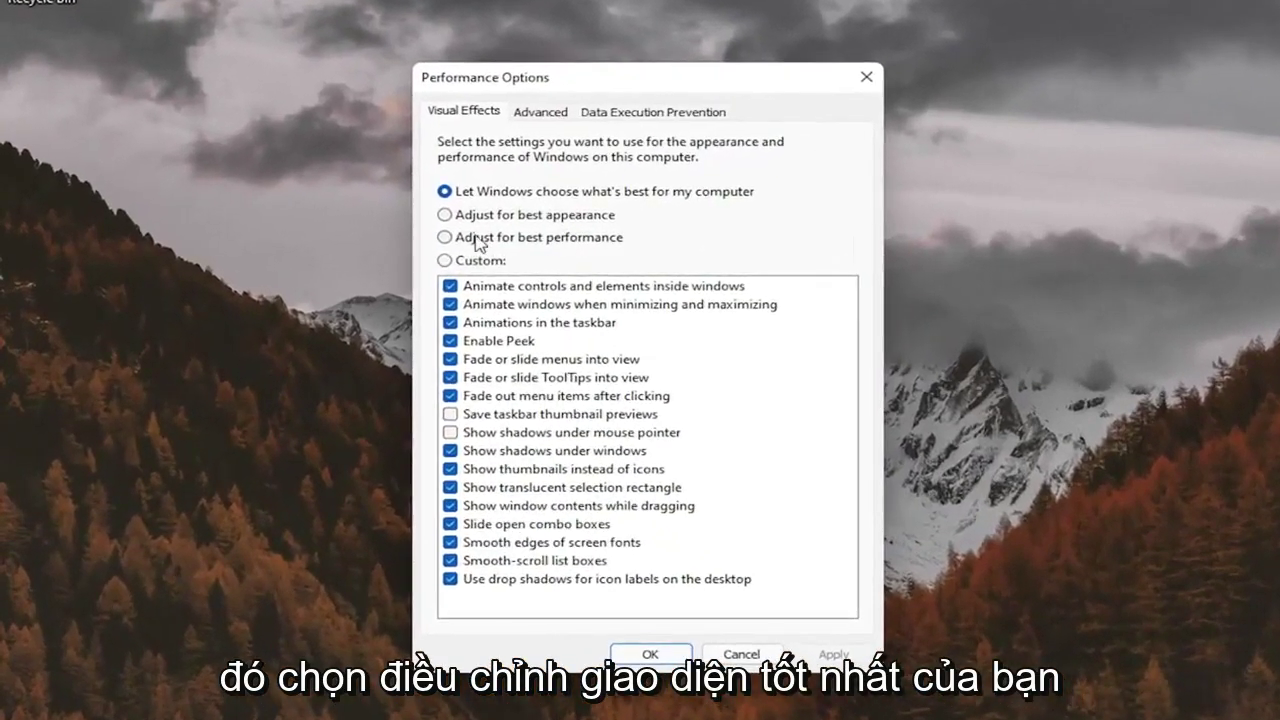
left_click(484, 219)
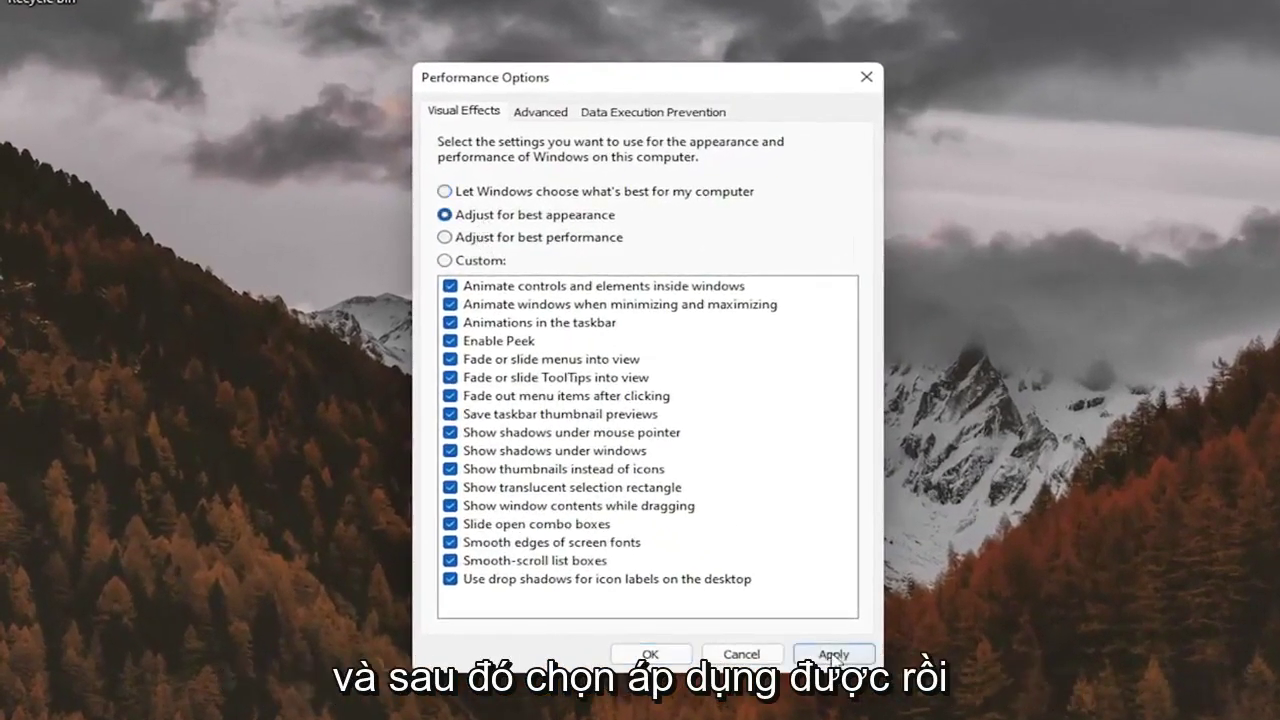
left_click(678, 661)
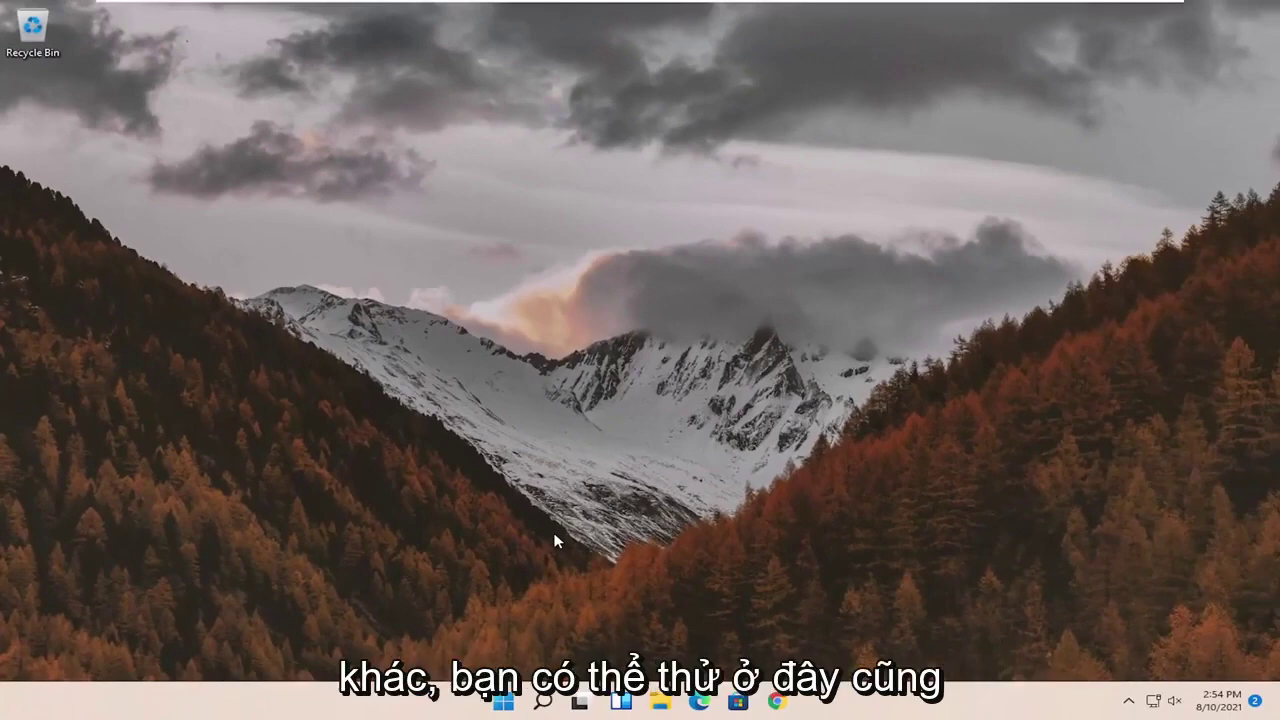
Search 'regedit' and run Registry Editor as administrator, approving the UAC prompt
left_click(543, 701)
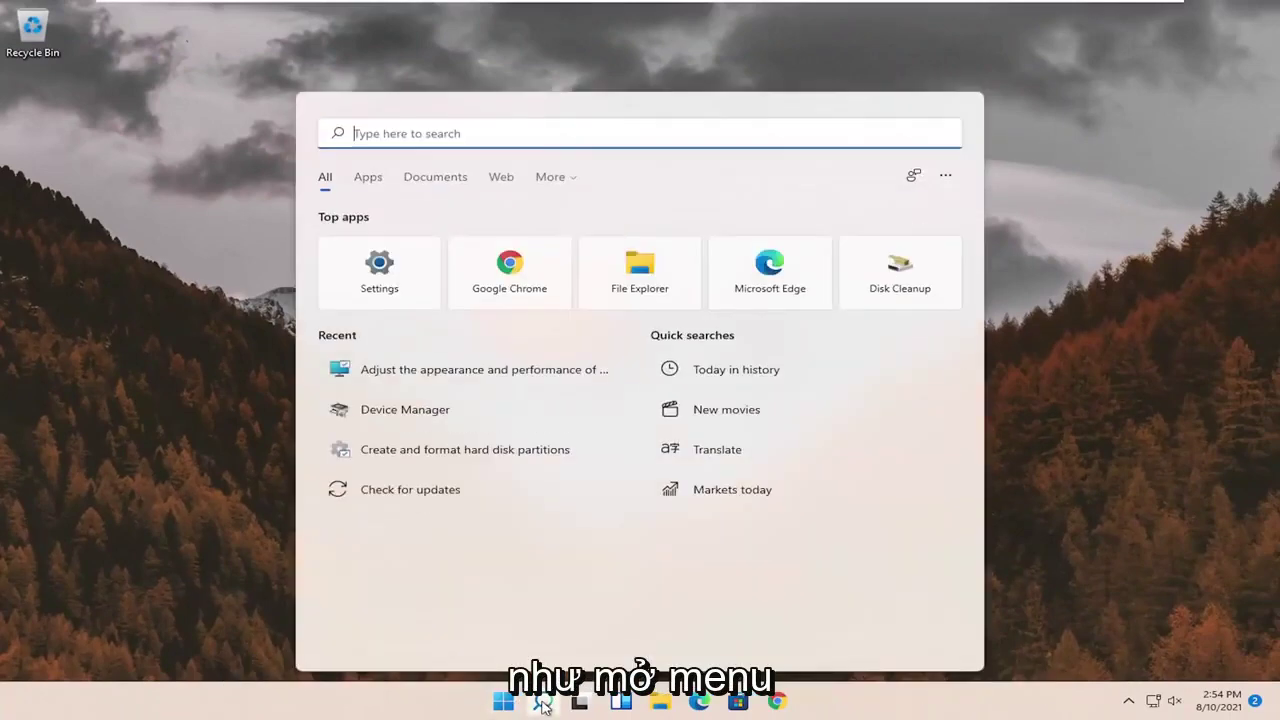
type("regedit")
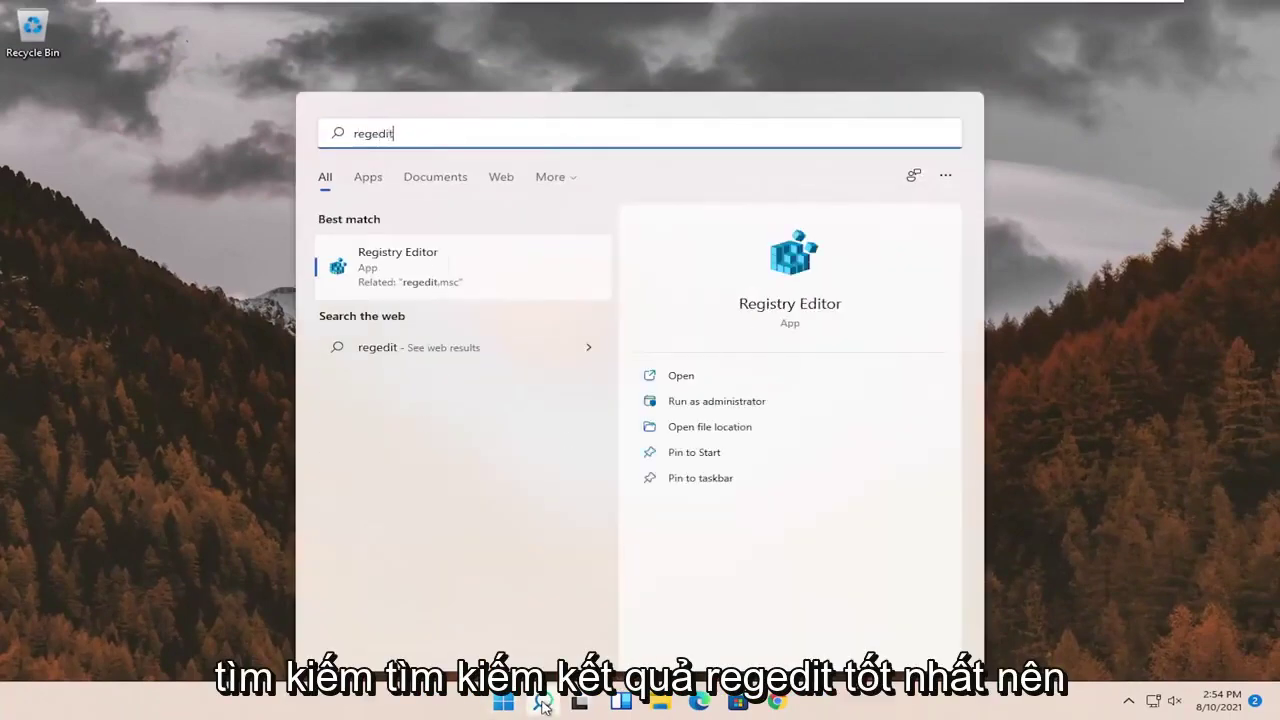
right_click(393, 269)
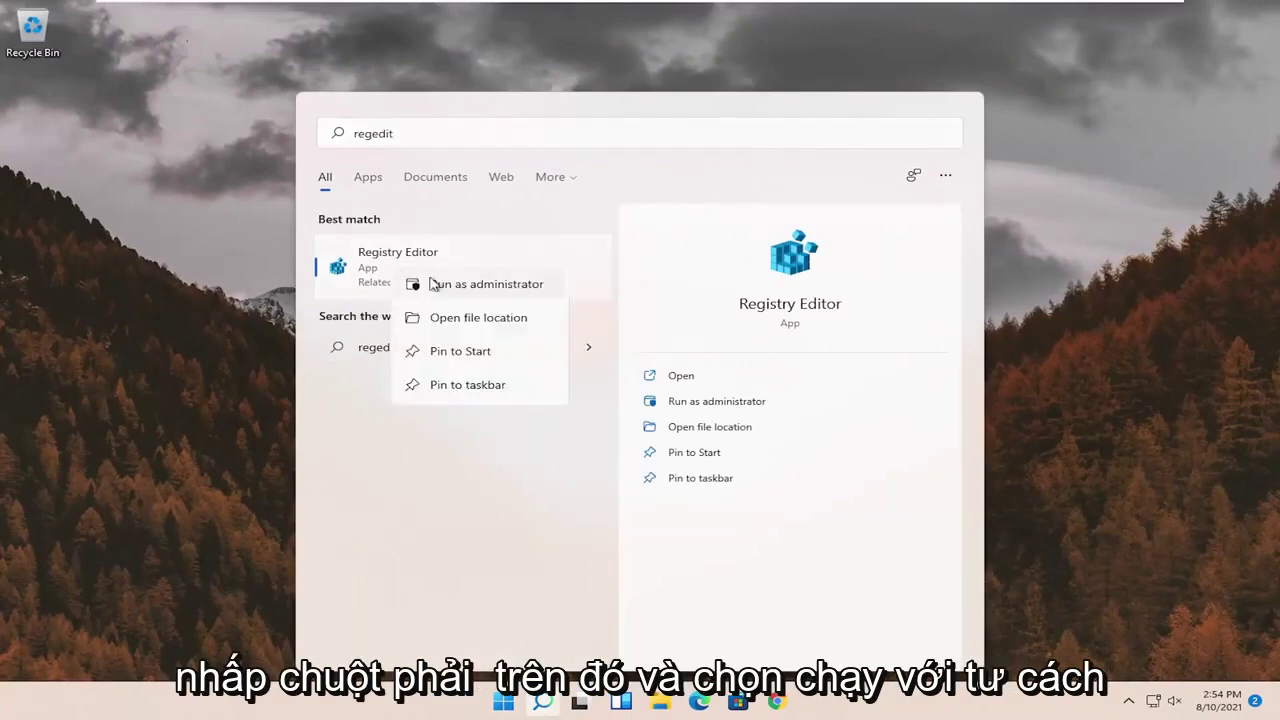
left_click(515, 286)
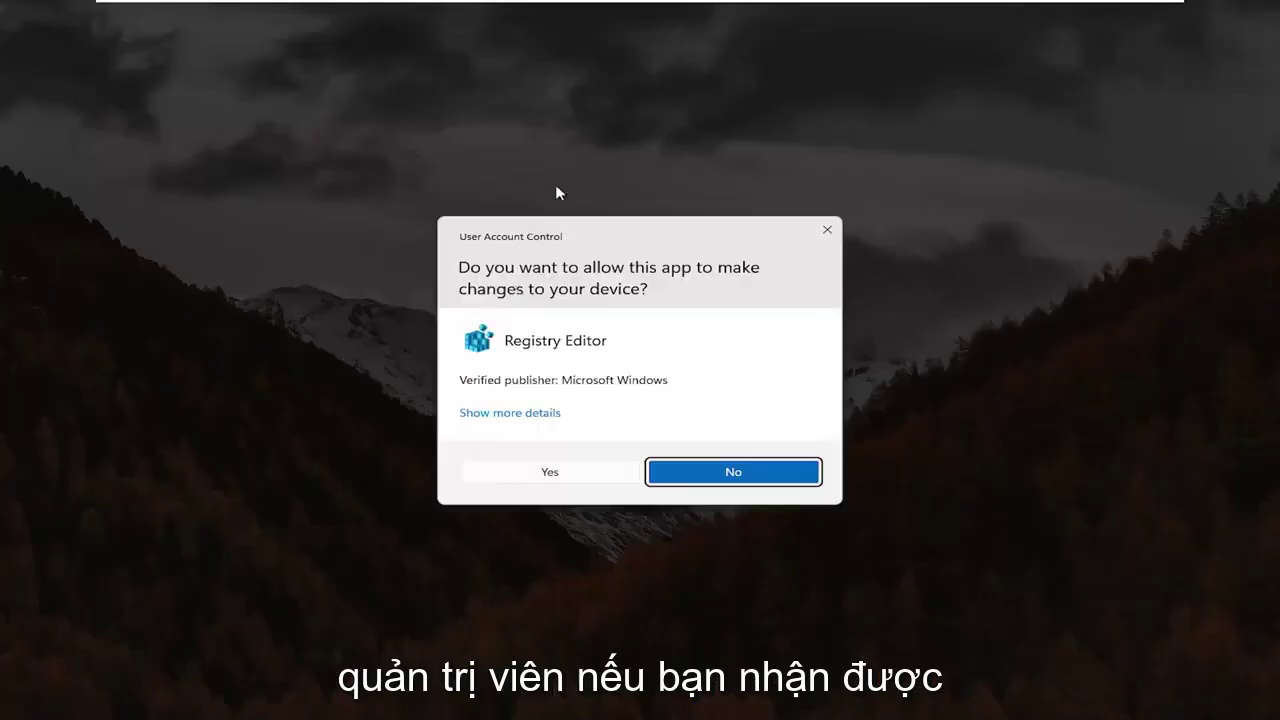
left_click(551, 473)
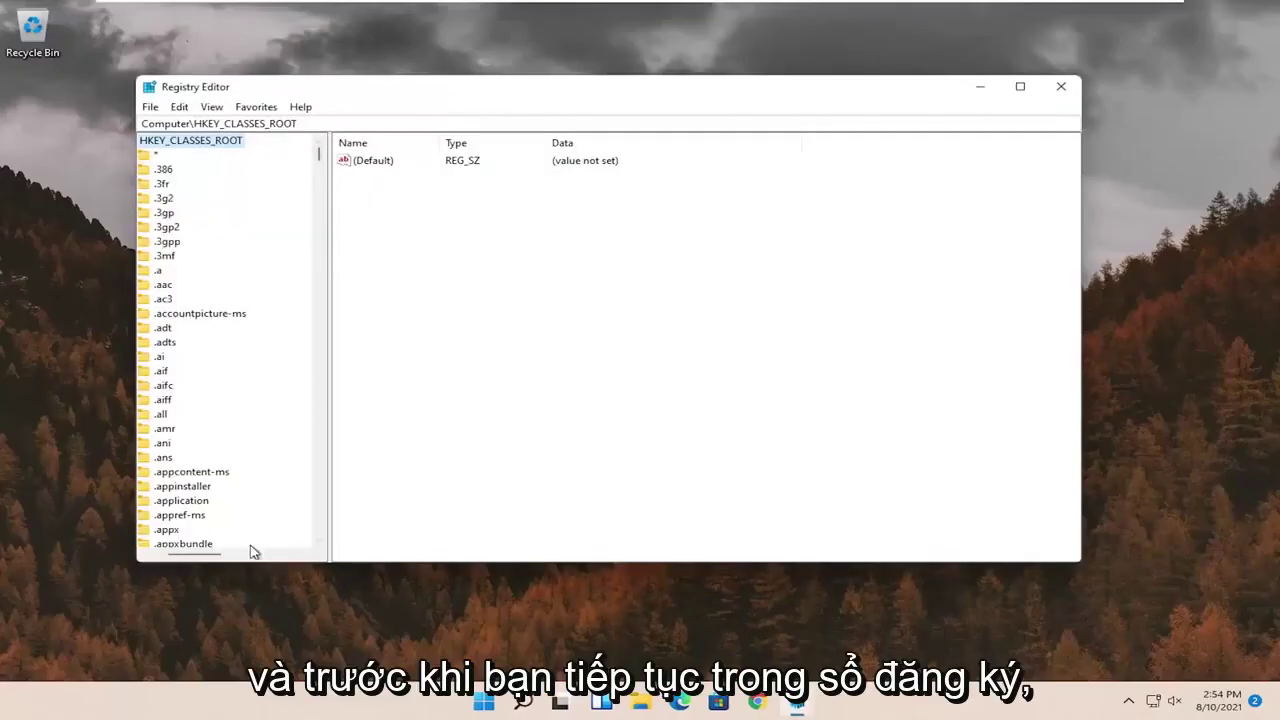
Collapse HKEY_CLASSES_ROOT and select the top-level Computer entry
left_click_drag(218, 556, 148, 558)
scroll(145, 150, "up", 1)
left_click(164, 158)
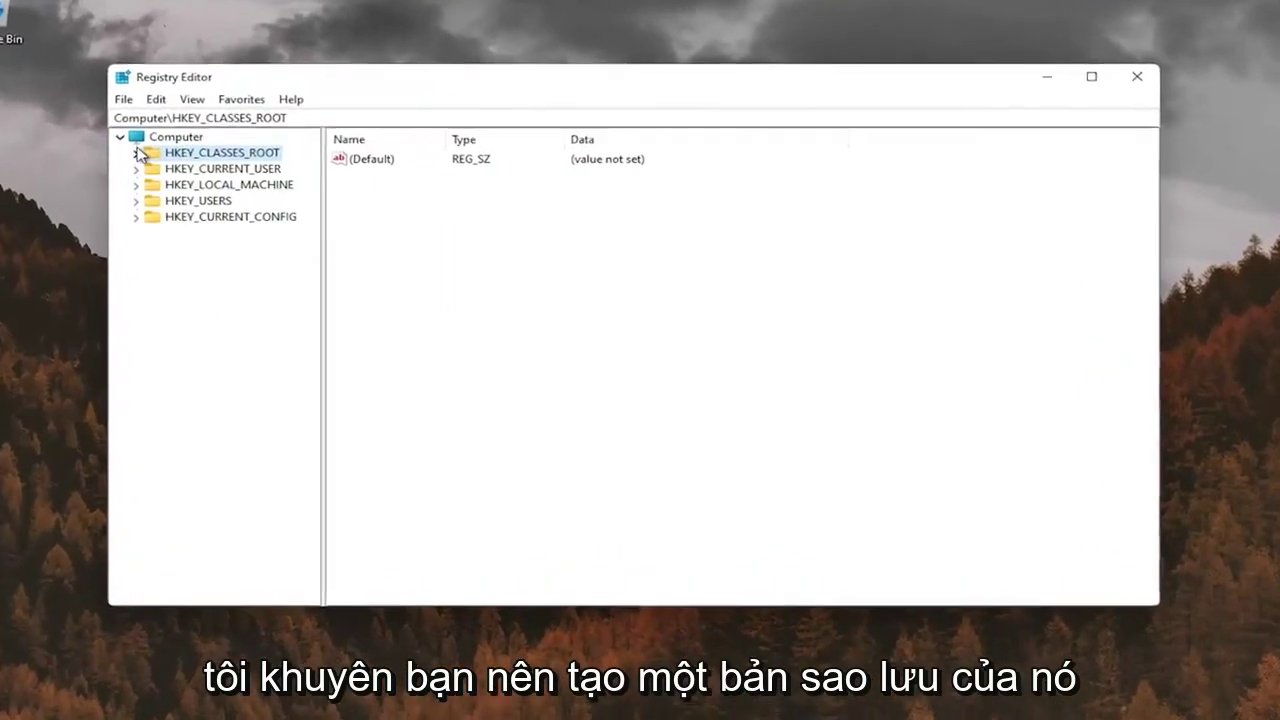
left_click(172, 138)
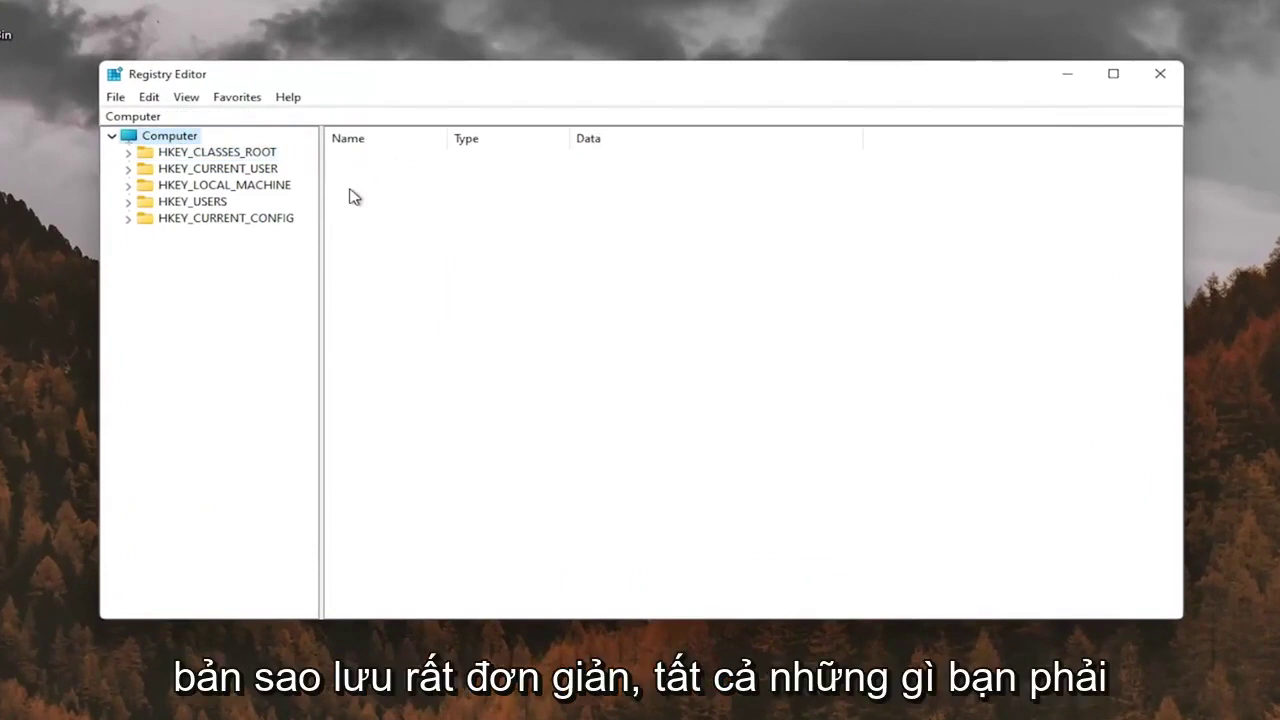
Open the File > Export dialog pointed at the Desktop, then cancel the export
left_click(117, 97)
left_click(164, 143)
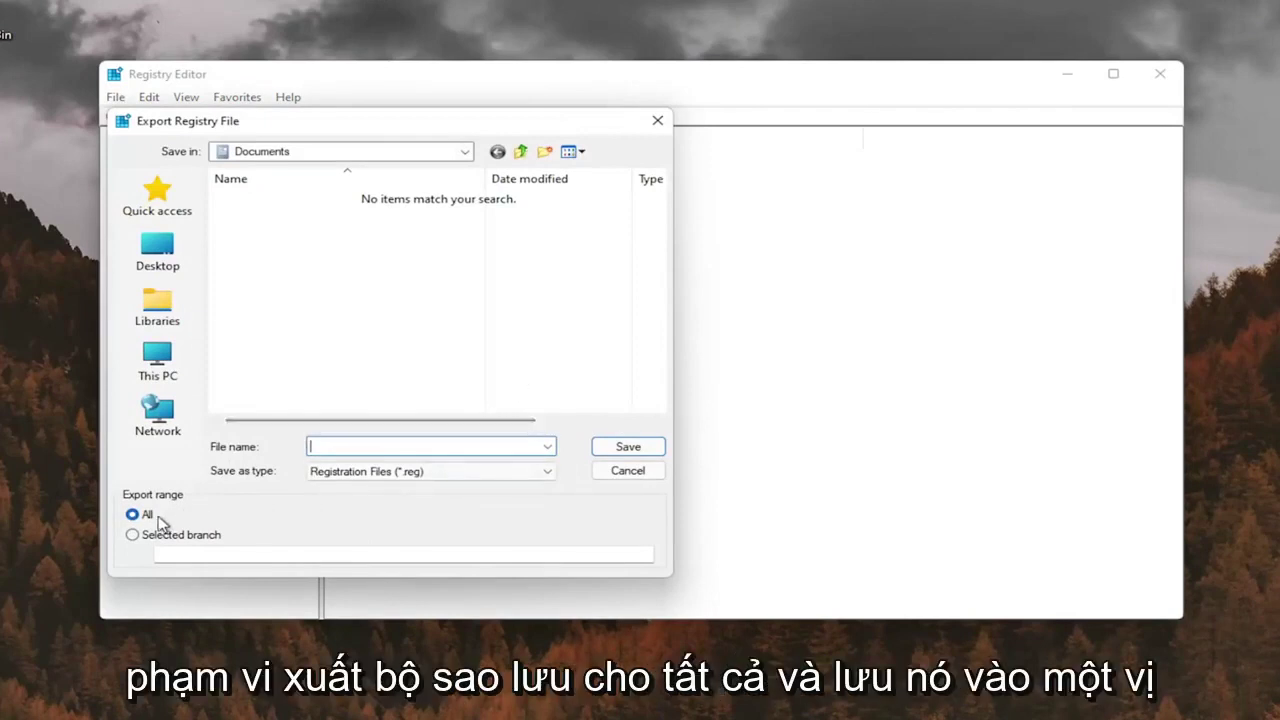
left_click(158, 252)
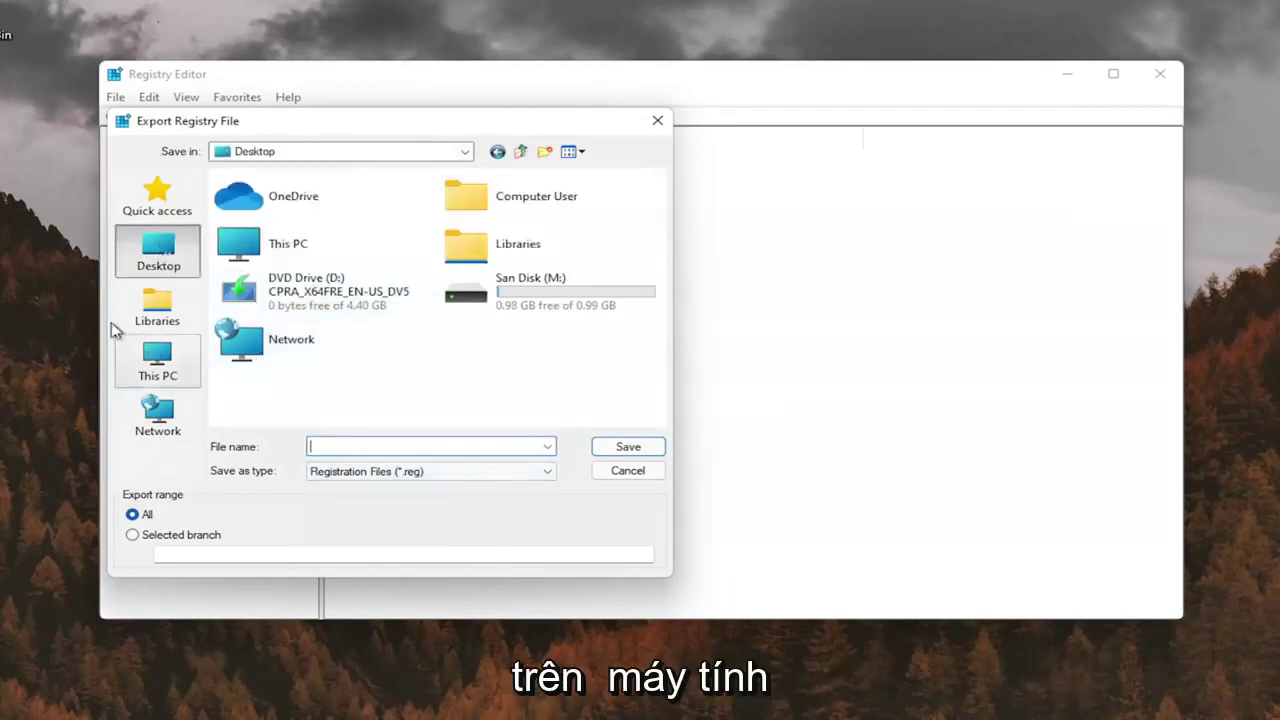
left_click(656, 122)
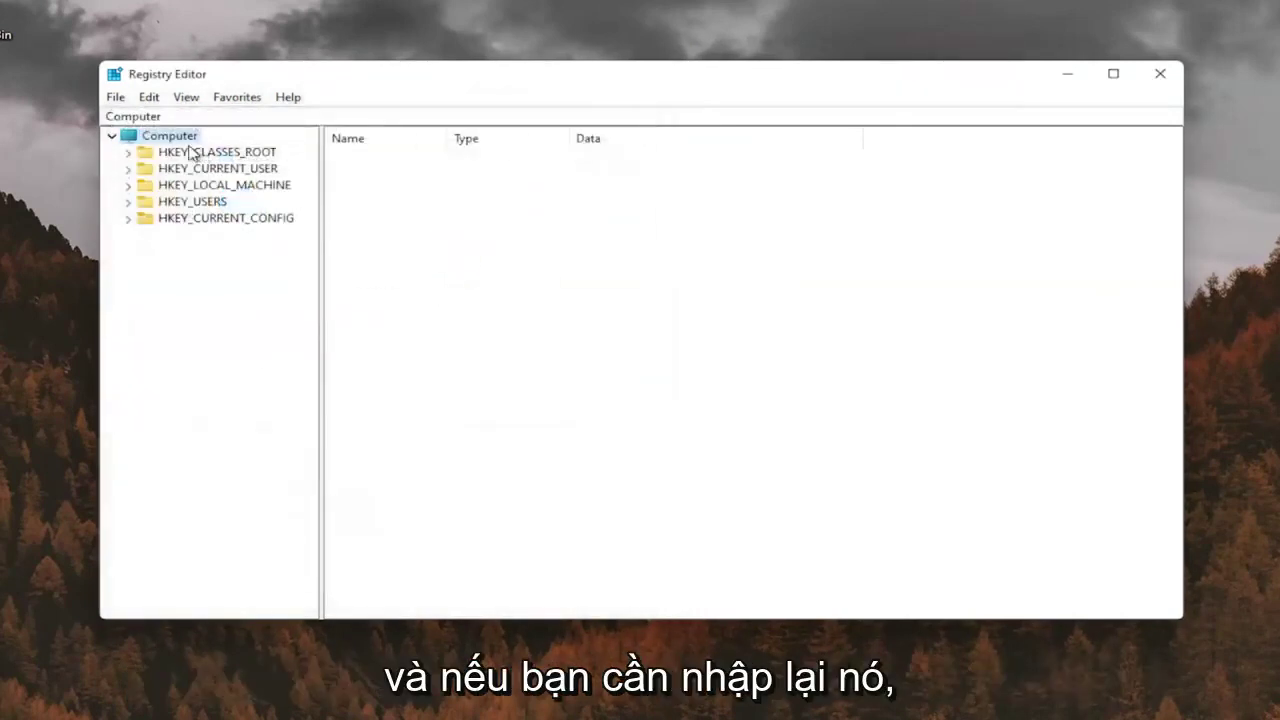
Open the File > Import dialog, browse to the Desktop, then cancel the import
left_click(125, 101)
left_click(142, 118)
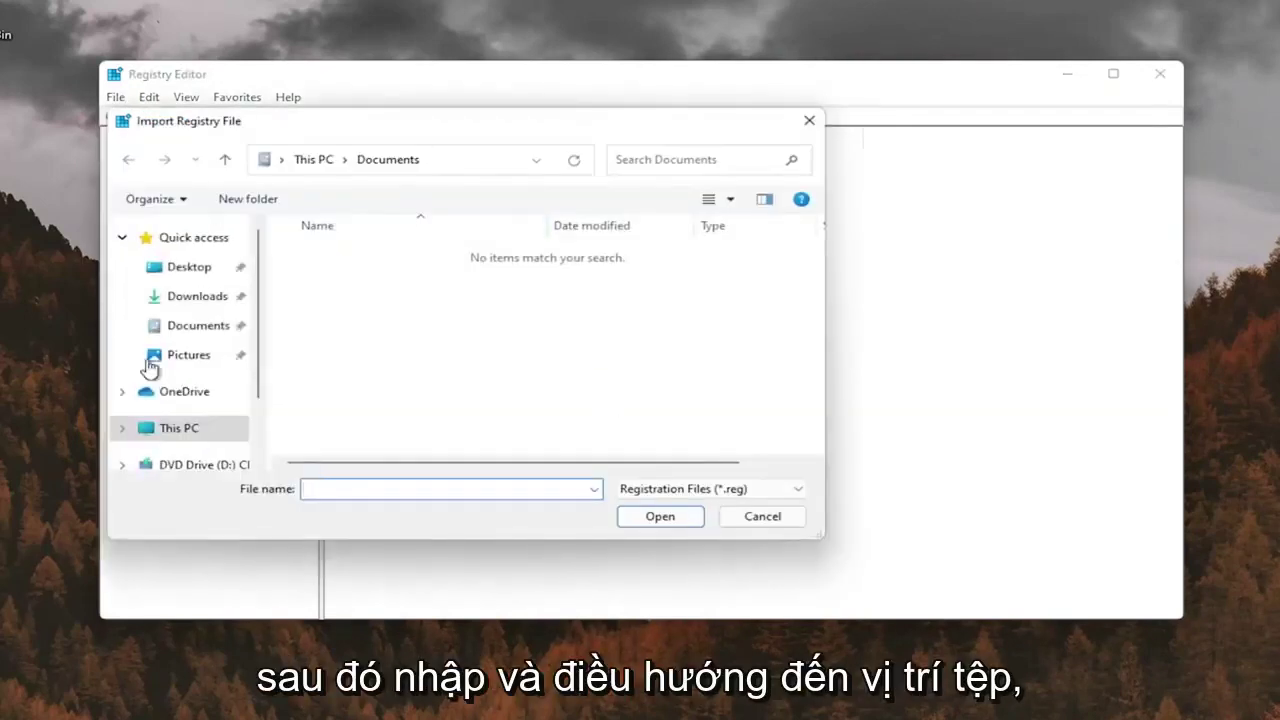
left_click(187, 270)
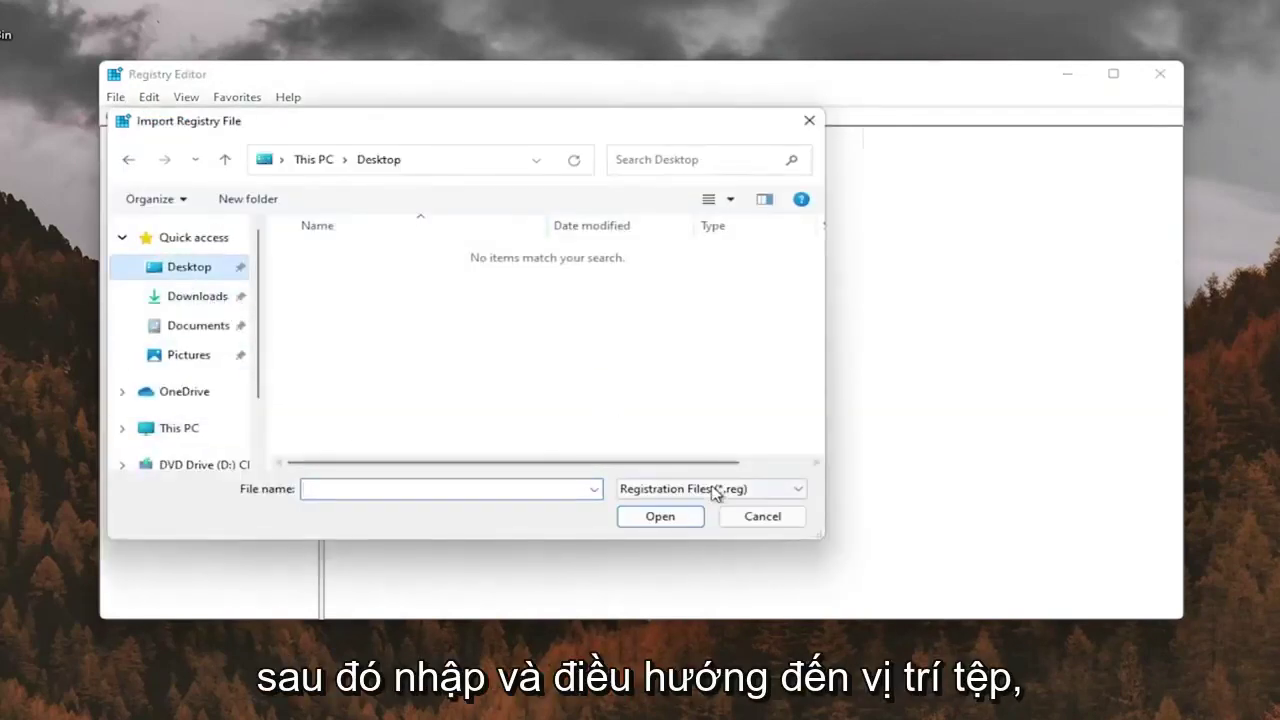
left_click(762, 517)
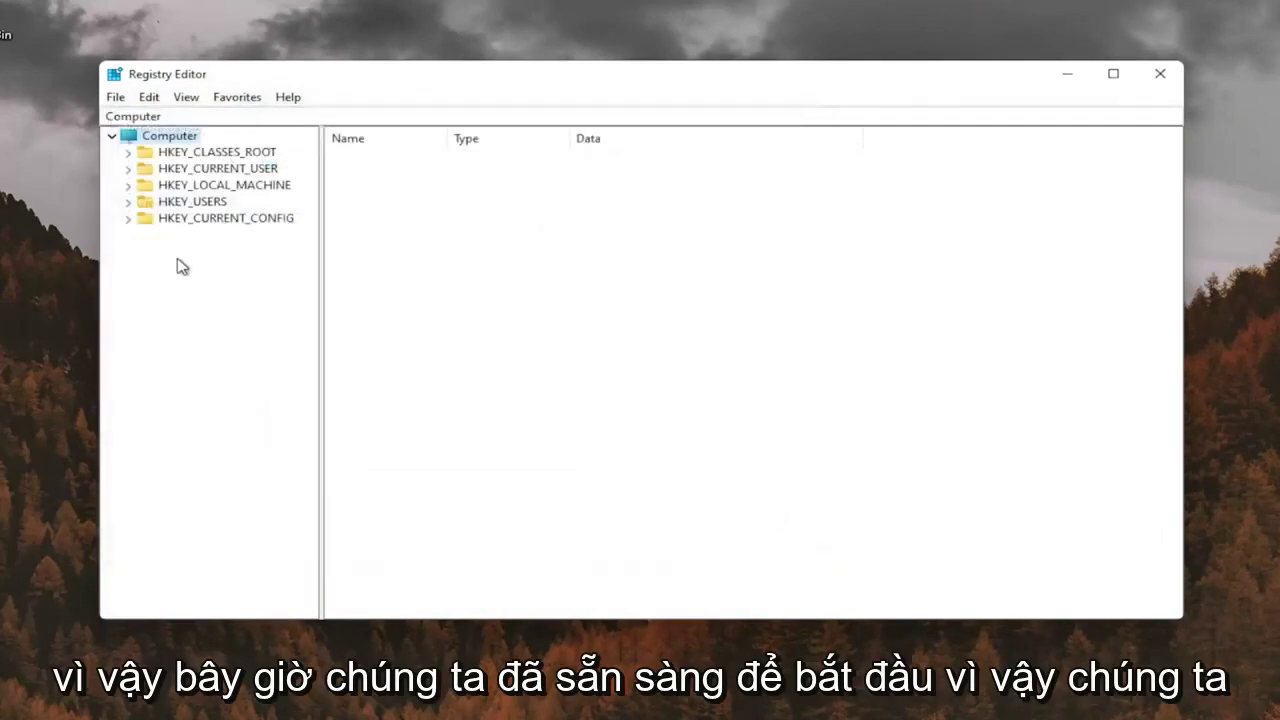
Navigate to HKEY_CURRENT_USER\Control Panel\Desktop and widen the values list and Name column
left_click(208, 170)
double_click(208, 170)
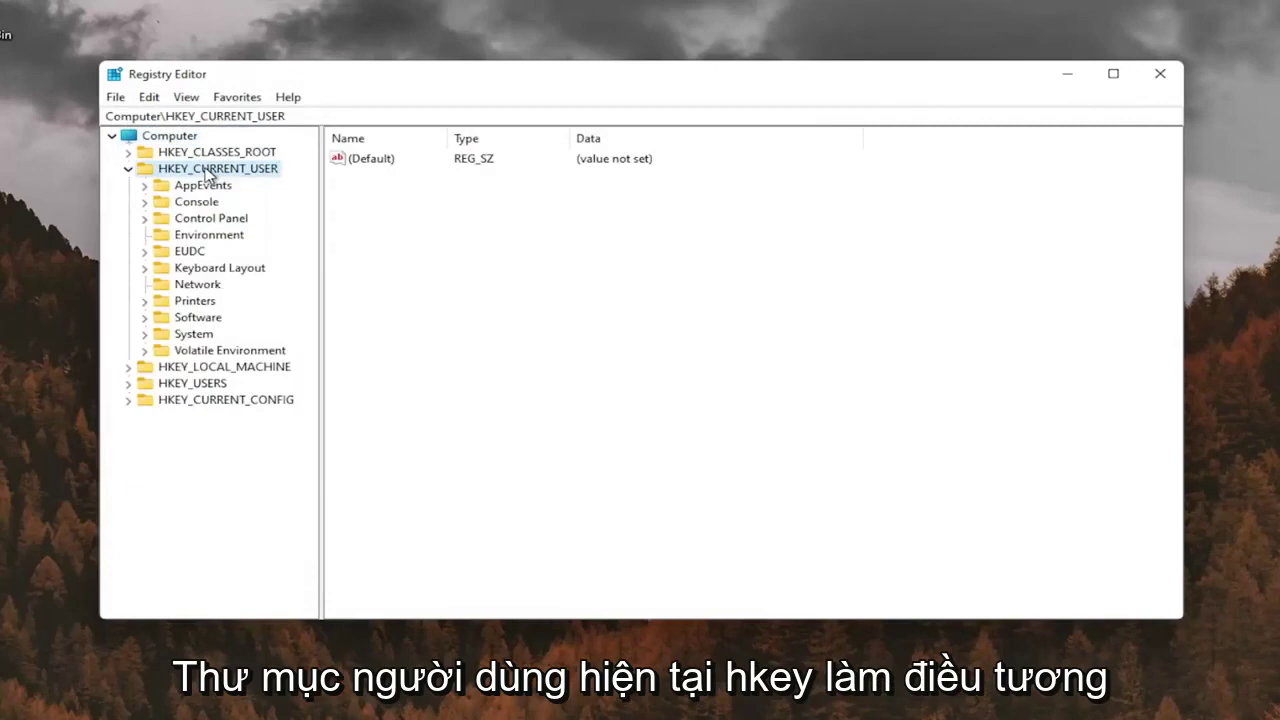
double_click(200, 220)
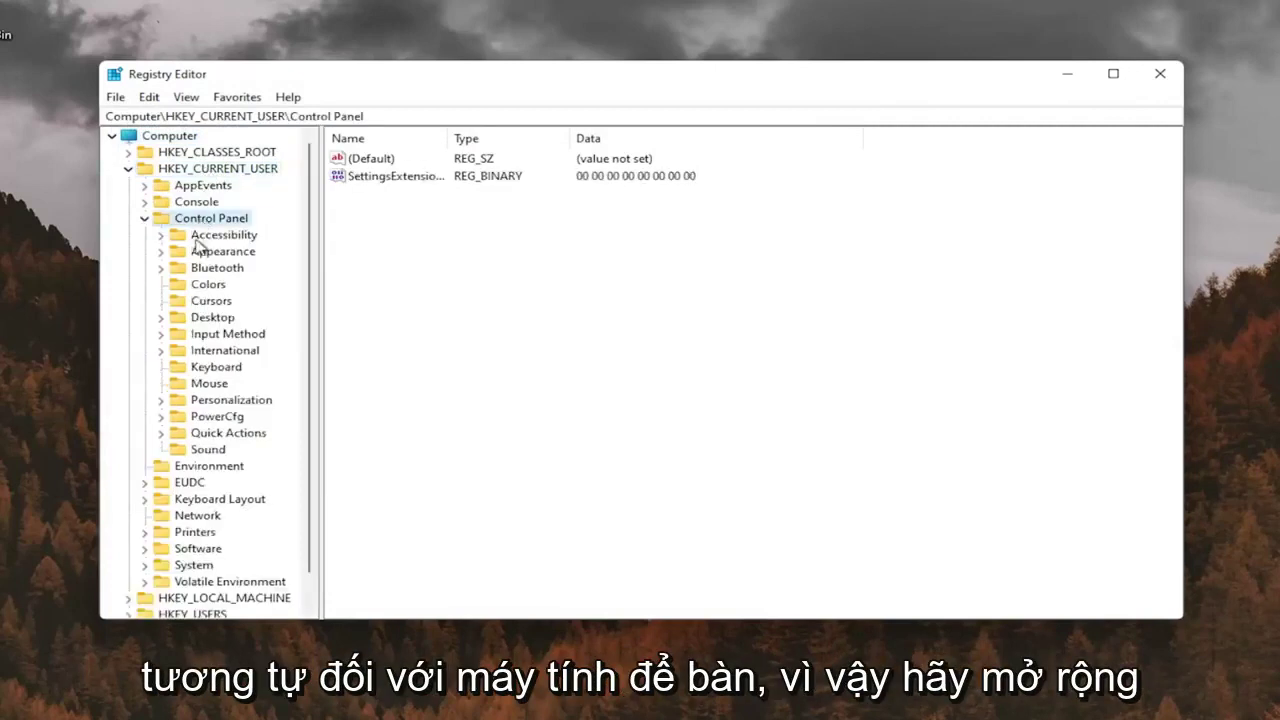
left_click(206, 320)
double_click(206, 320)
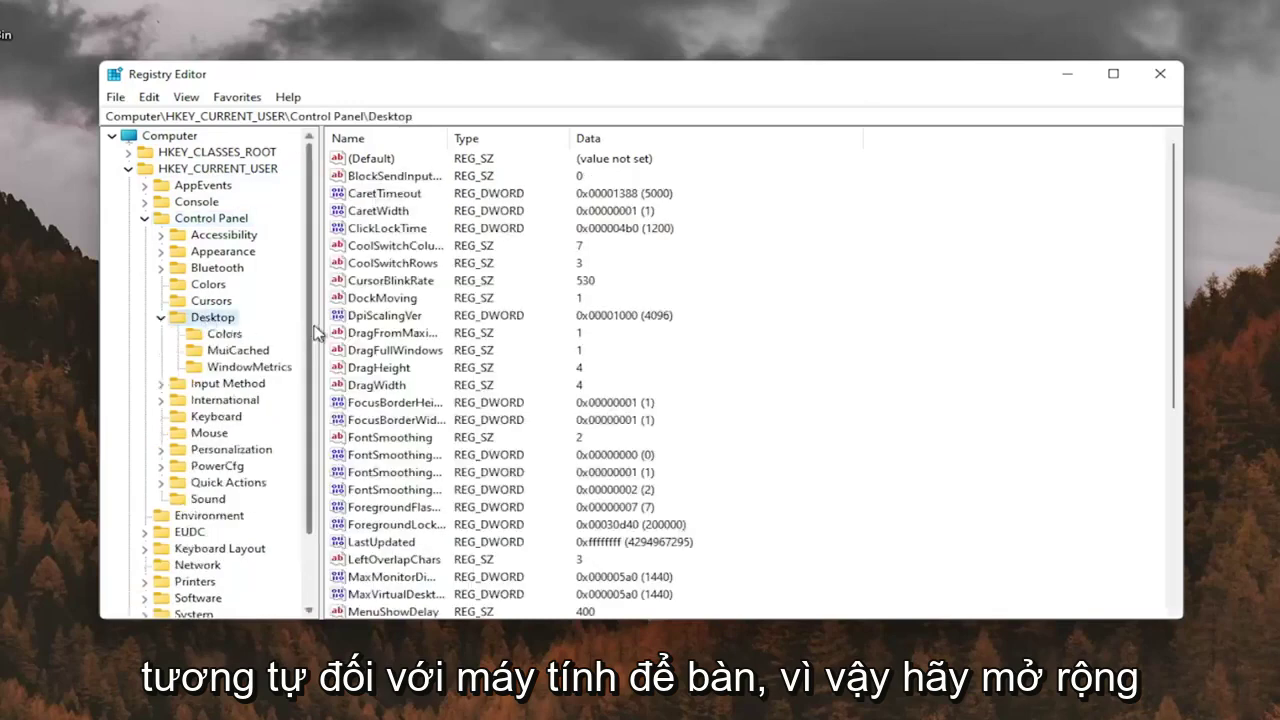
left_click_drag(322, 315, 348, 315)
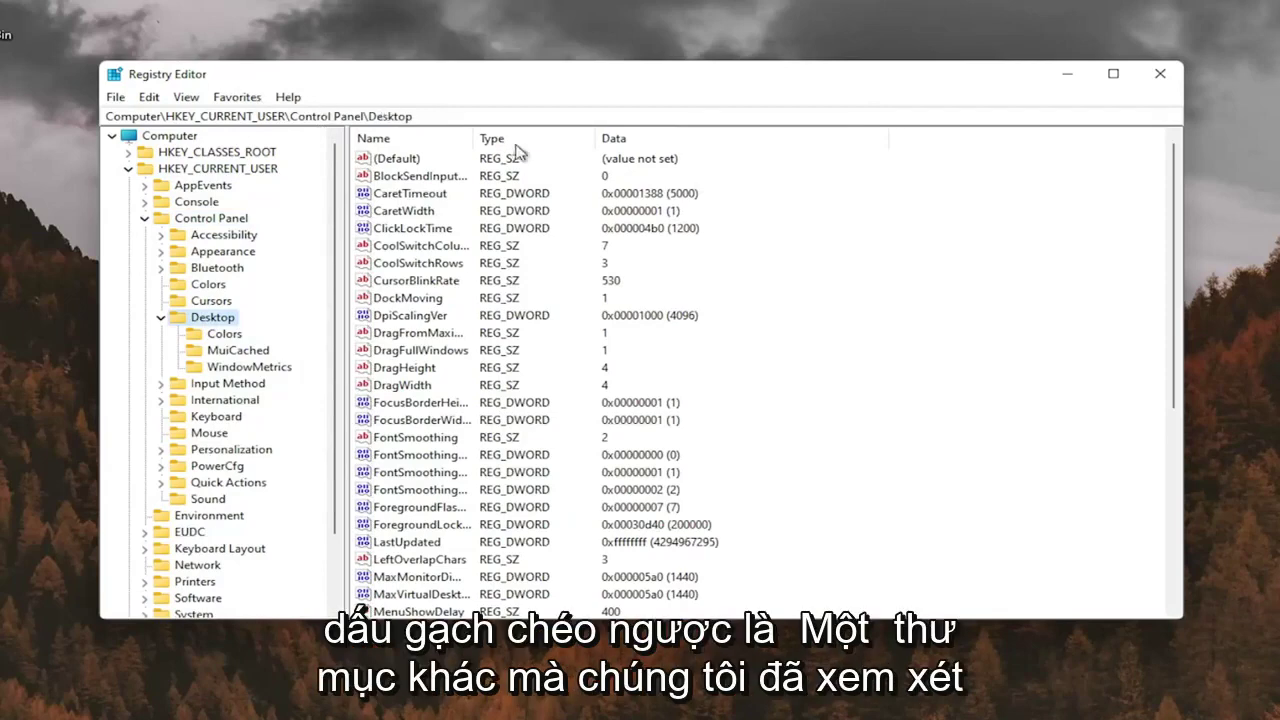
left_click_drag(466, 131, 543, 131)
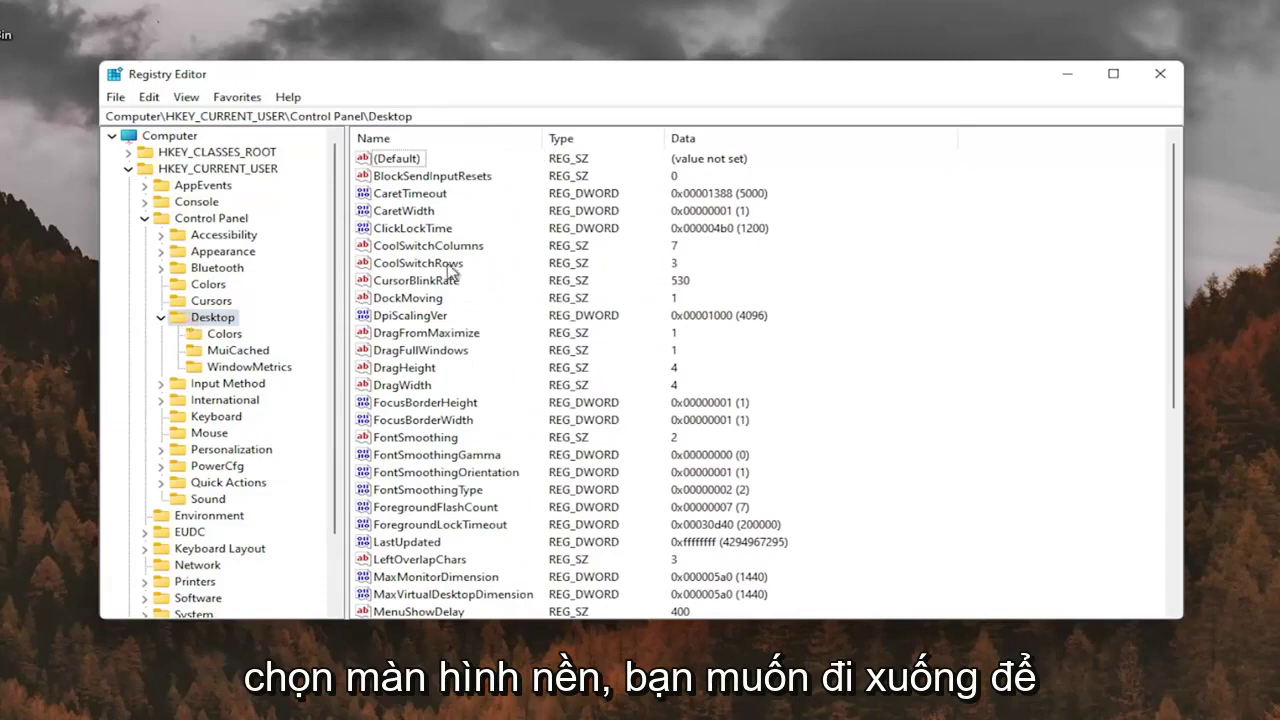
Change the Win8DpiScaling value data to 1 and confirm
scroll(443, 370, "down", 5)
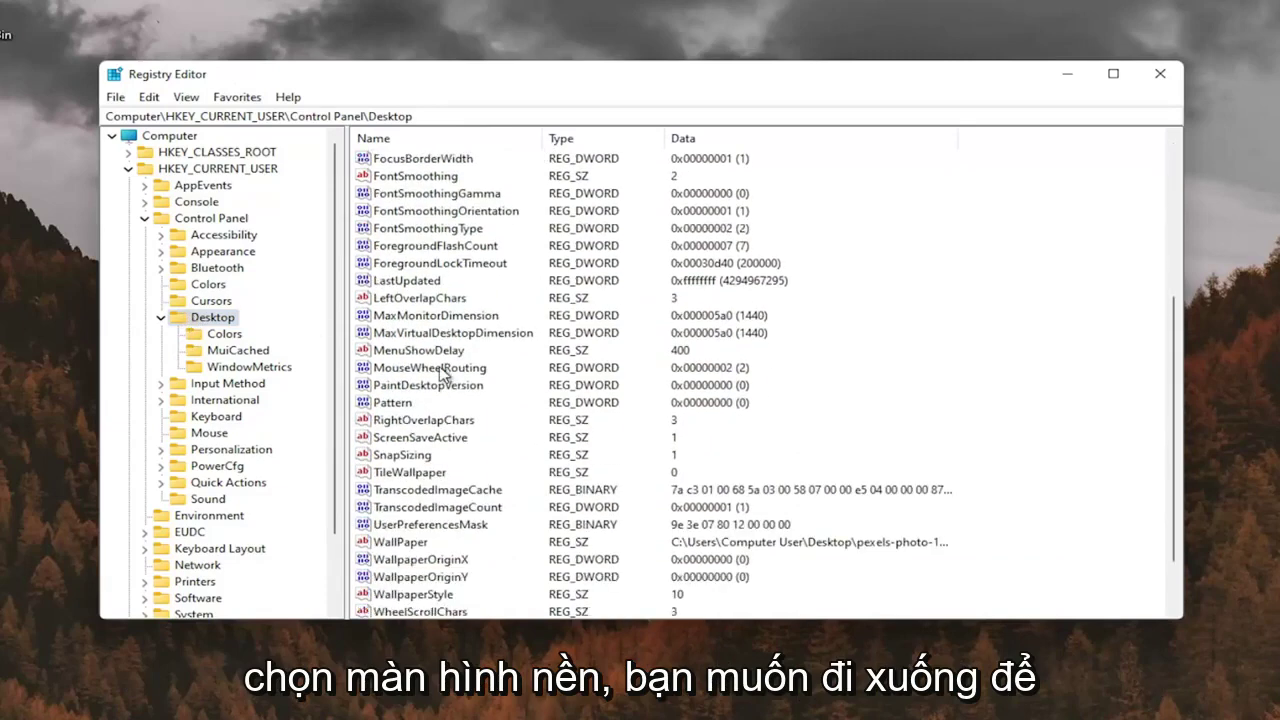
scroll(443, 370, "down", 2)
left_click(417, 580)
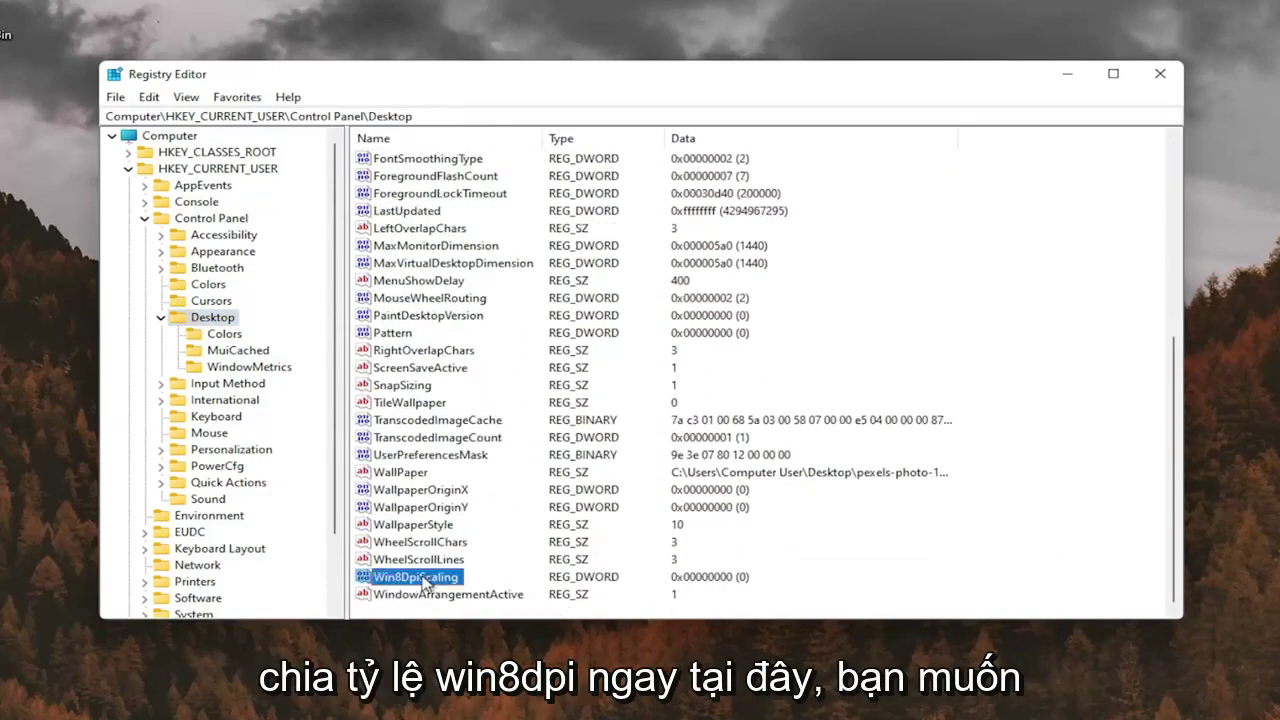
double_click(417, 580)
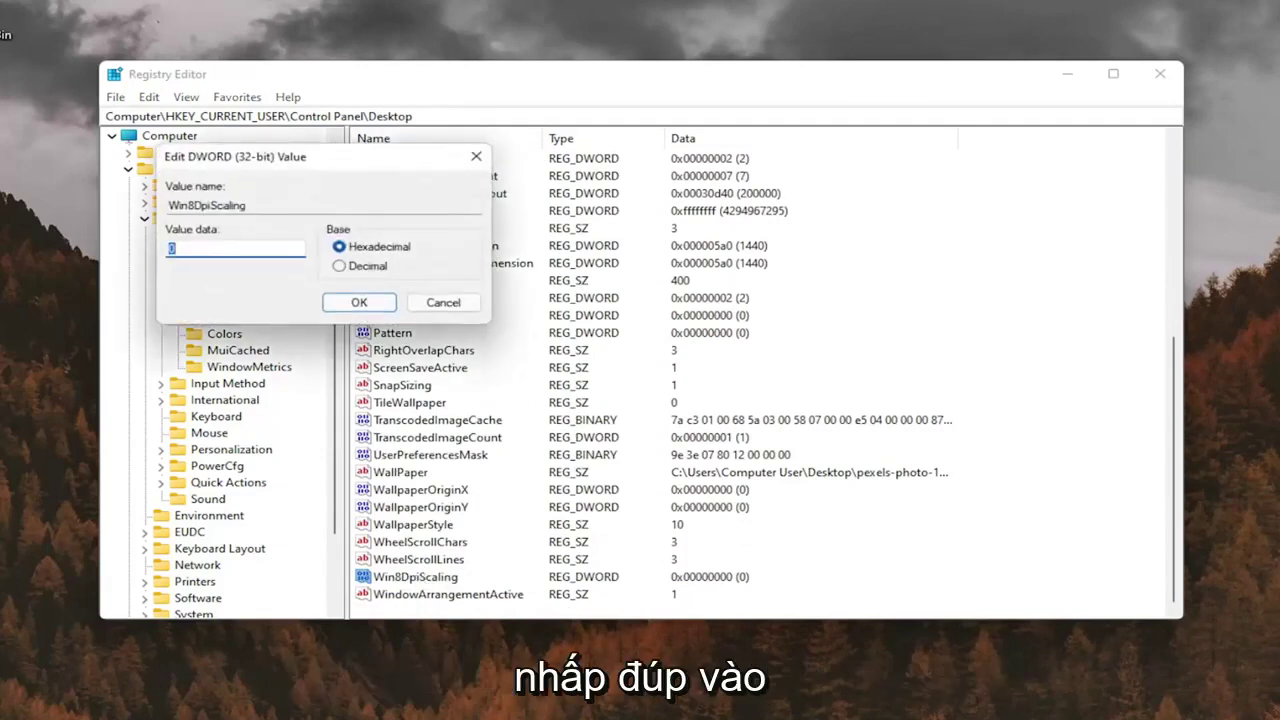
left_click(172, 251)
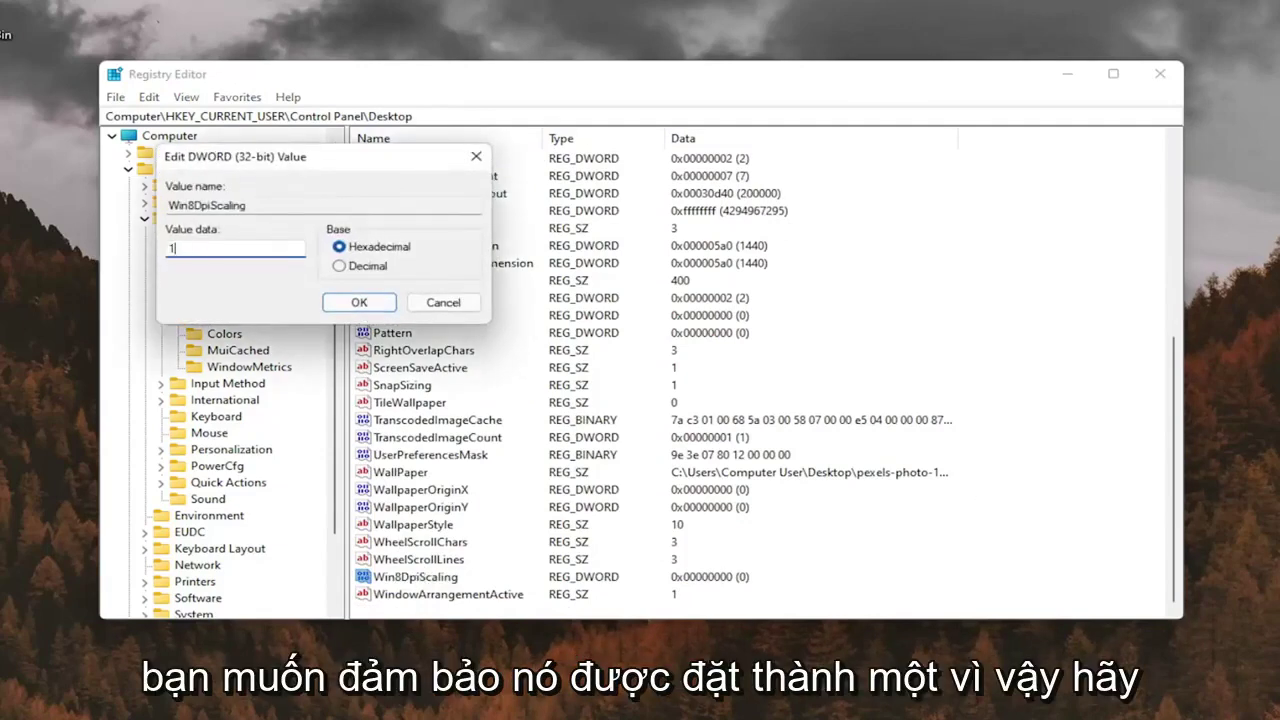
key("BackSpace")
type("1")
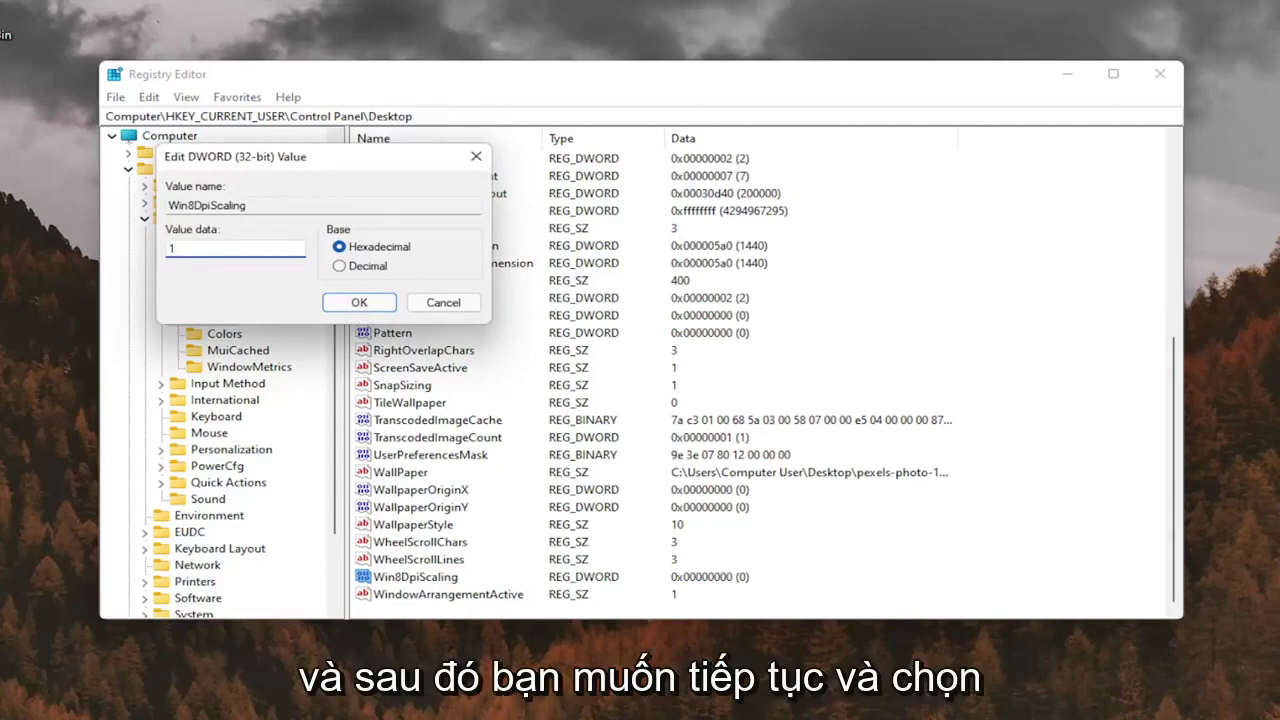
left_click(357, 303)
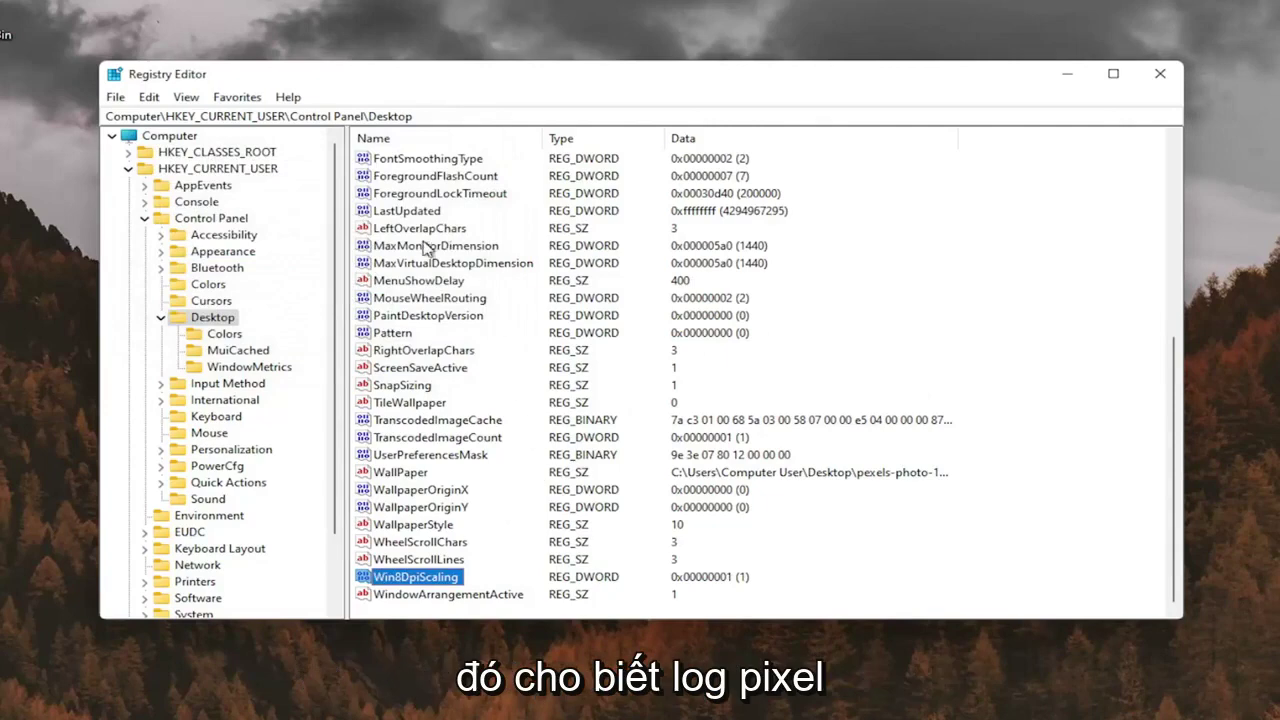
Create a new DWORD (32-bit) value named LogPixels in the Desktop key
left_click(432, 285)
scroll(432, 290, "up", 2)
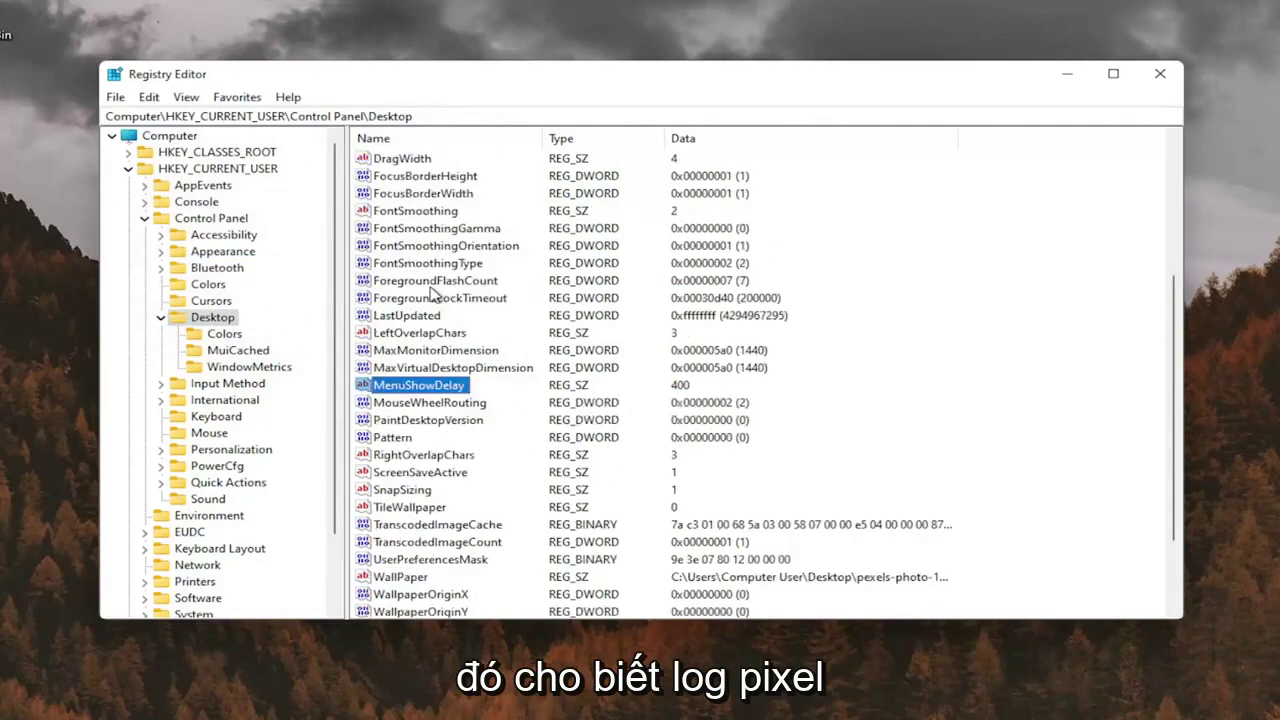
scroll(432, 290, "down", 2)
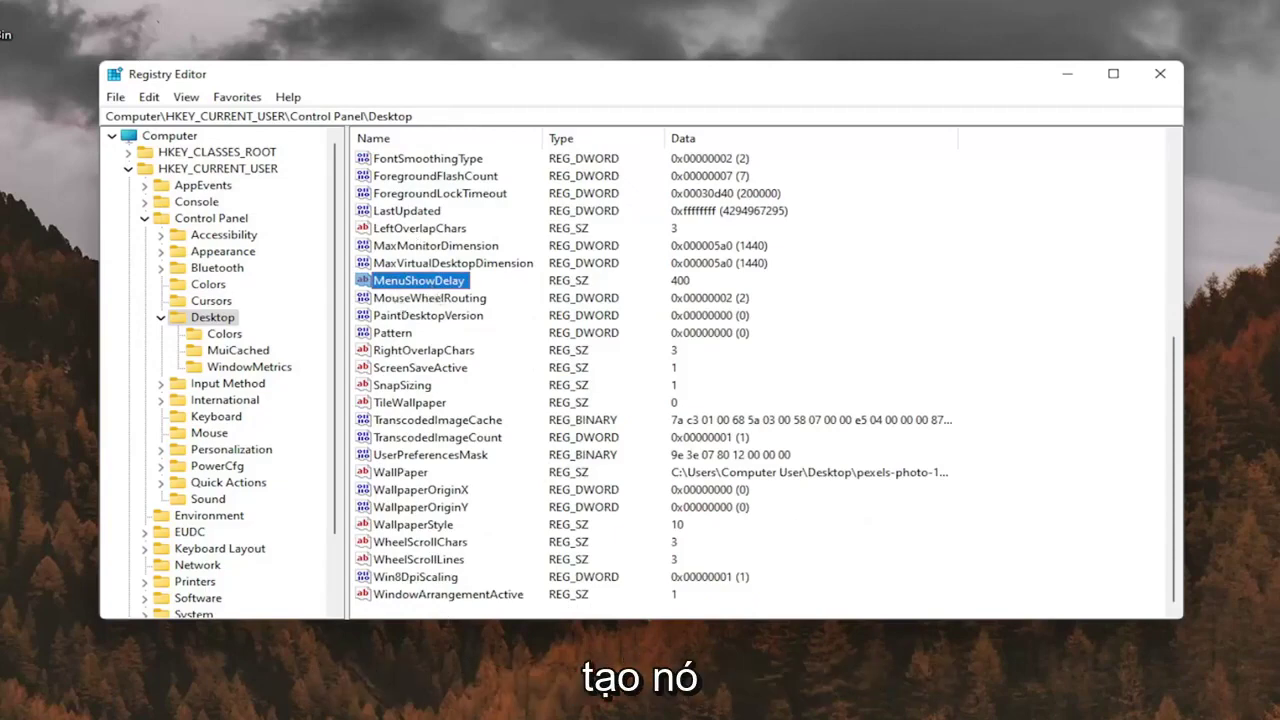
scroll(462, 457, "up", 6)
scroll(462, 457, "down", 6)
right_click(950, 238)
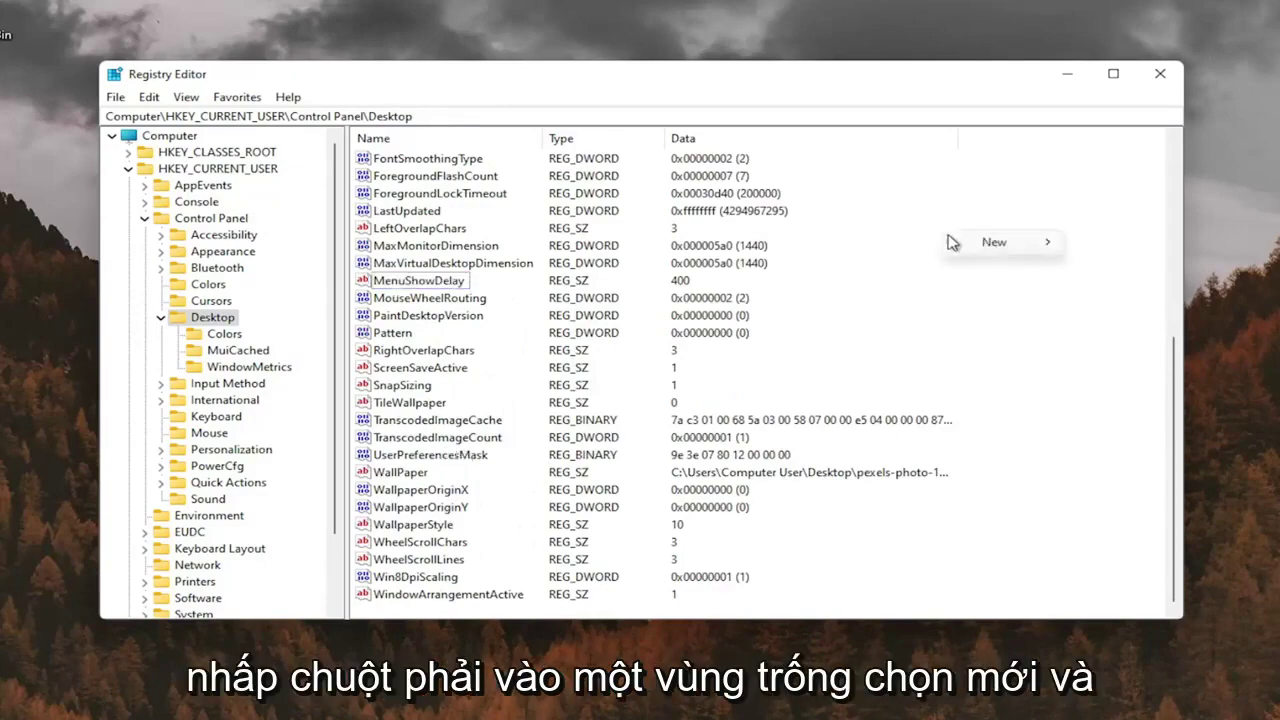
mouse_move(1000, 250)
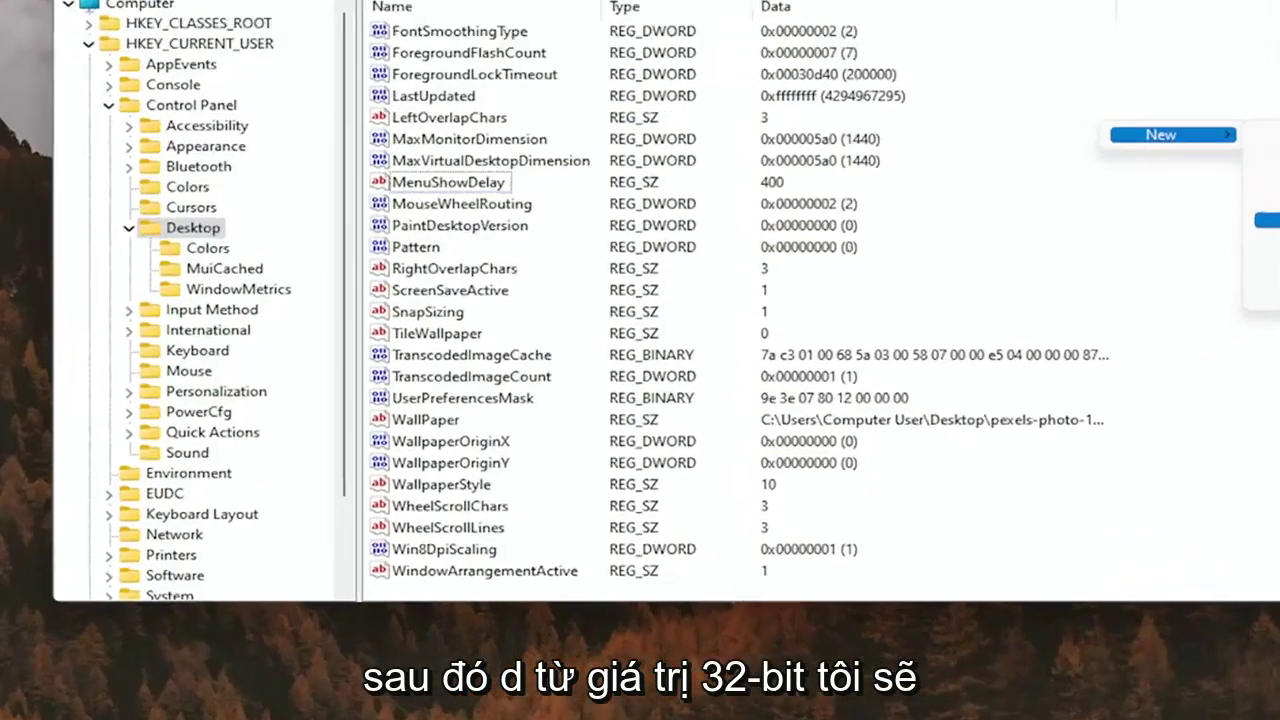
left_click(1155, 311)
type("Log")
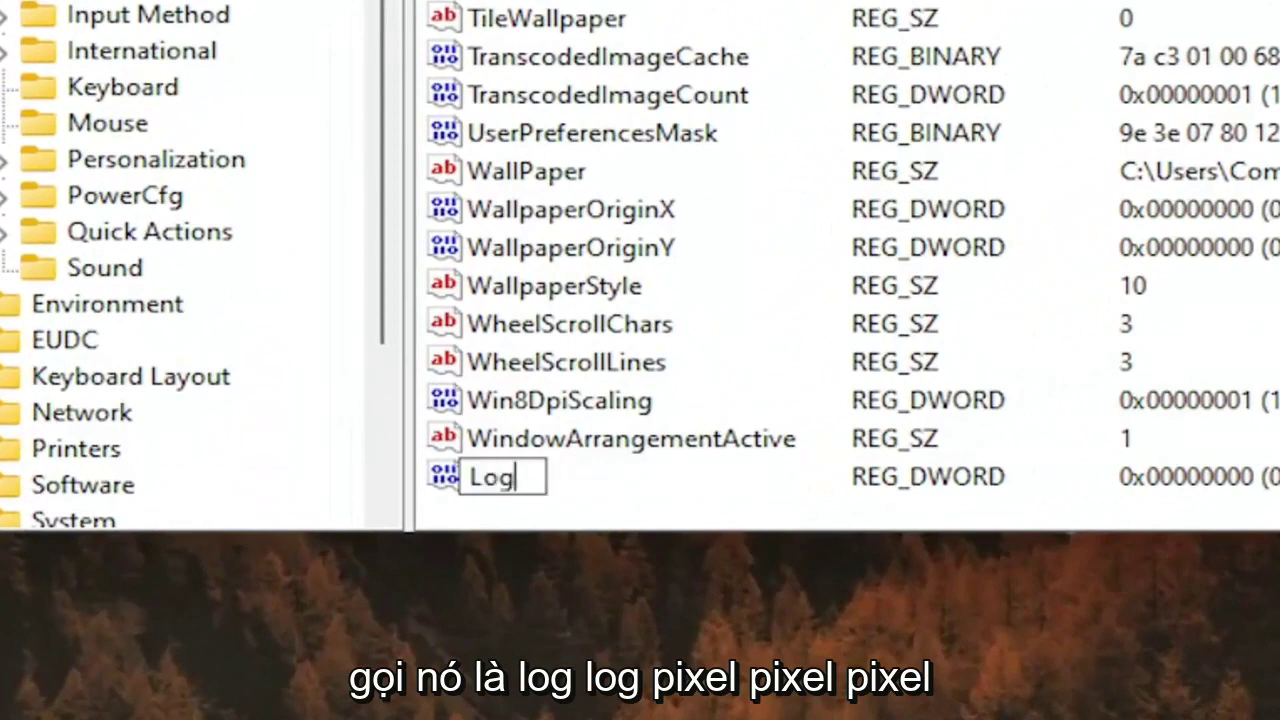
type("Pixels")
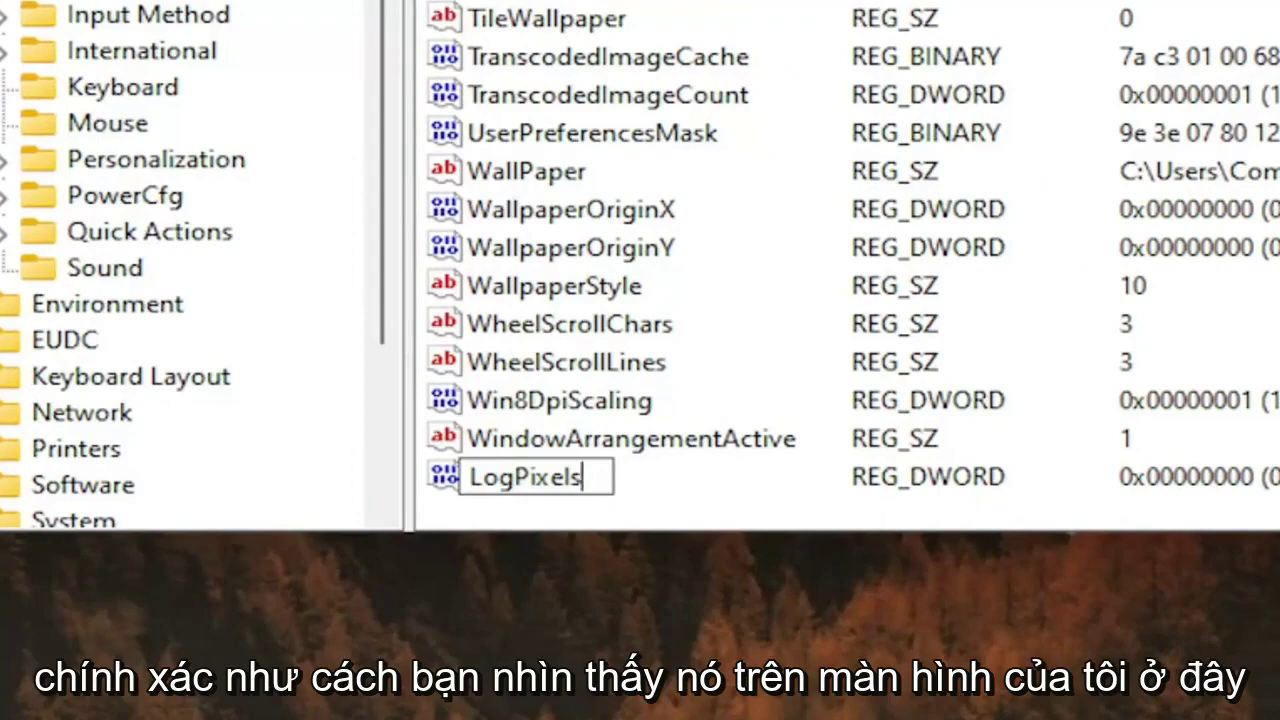
key("Return")
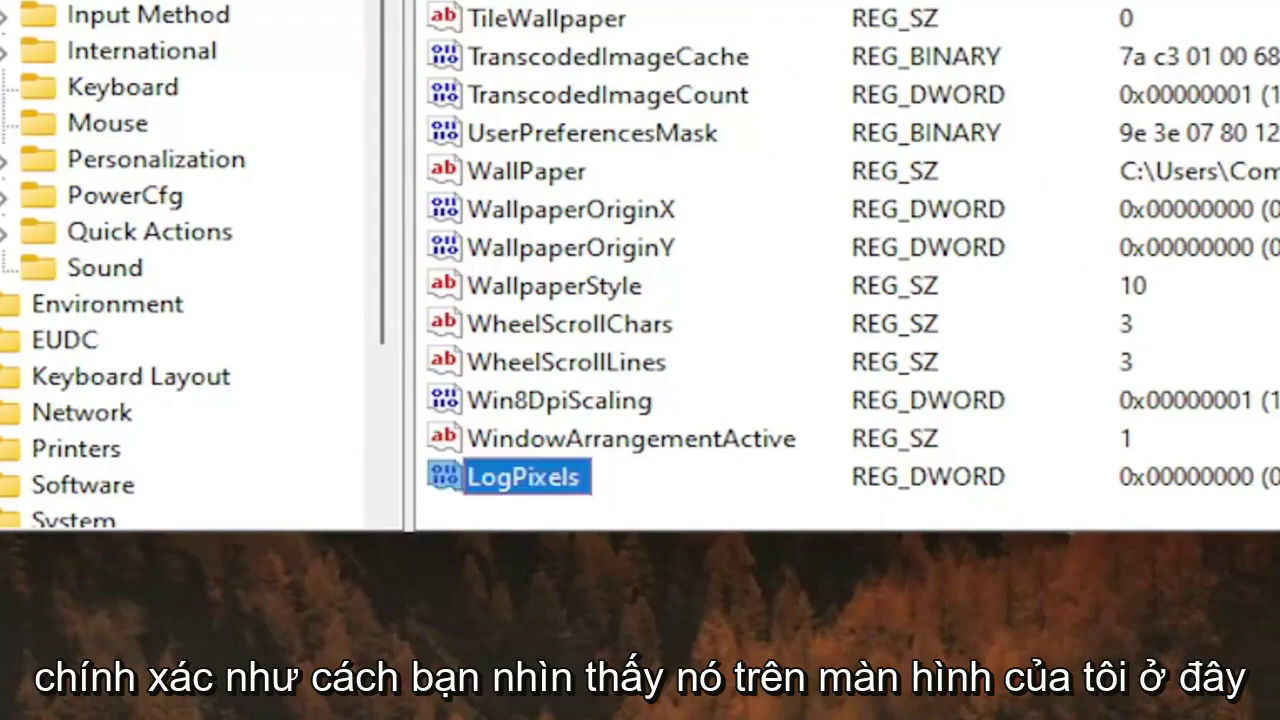
Set the LogPixels value data to 78 and confirm
double_click(560, 486)
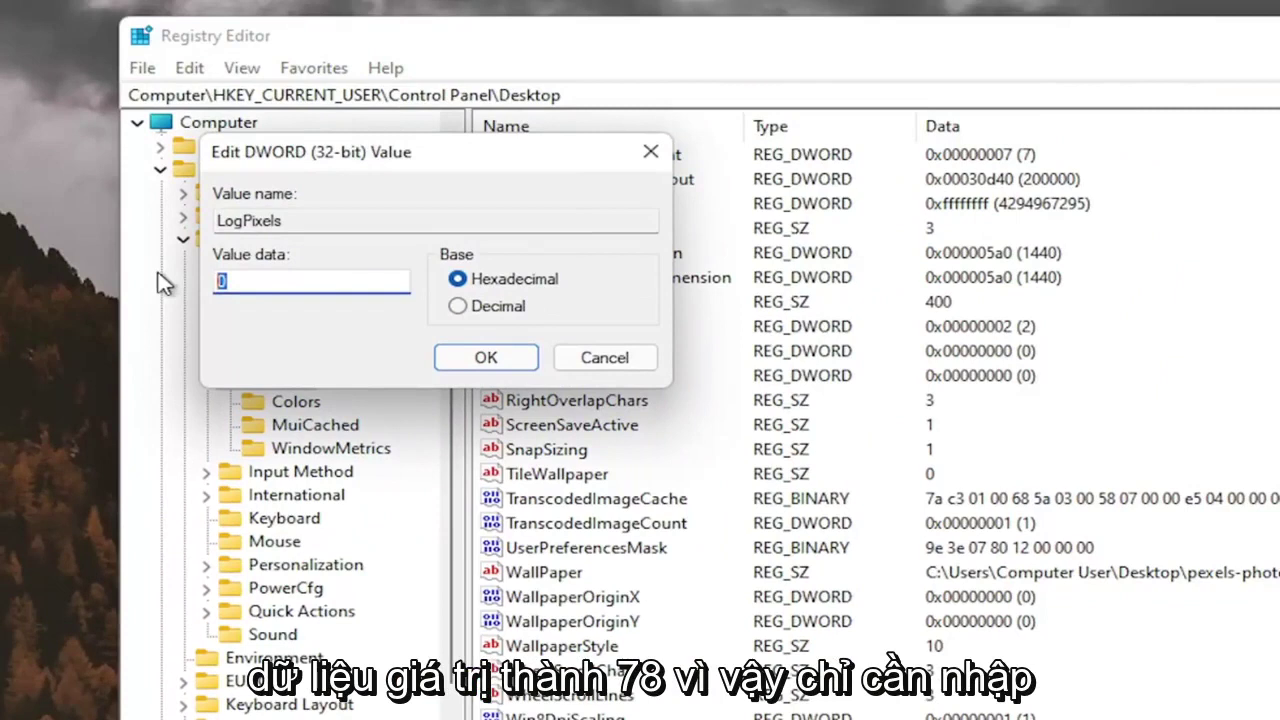
type("78")
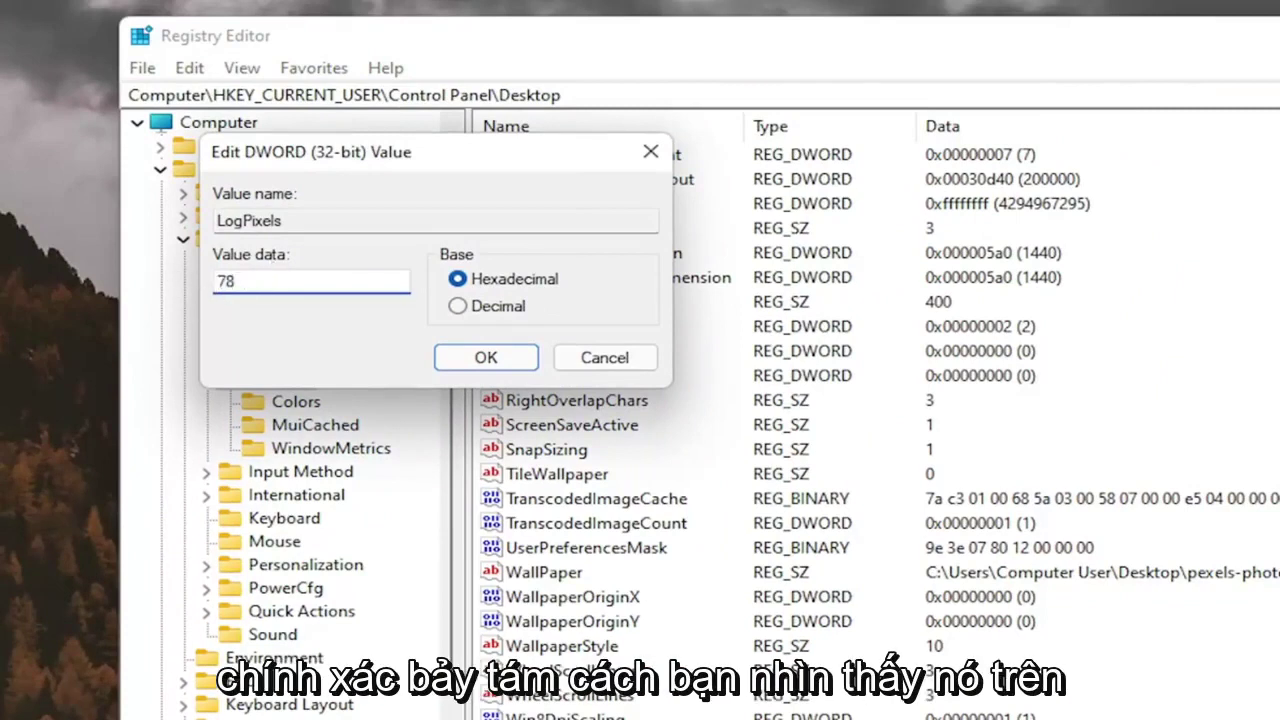
left_click(460, 360)
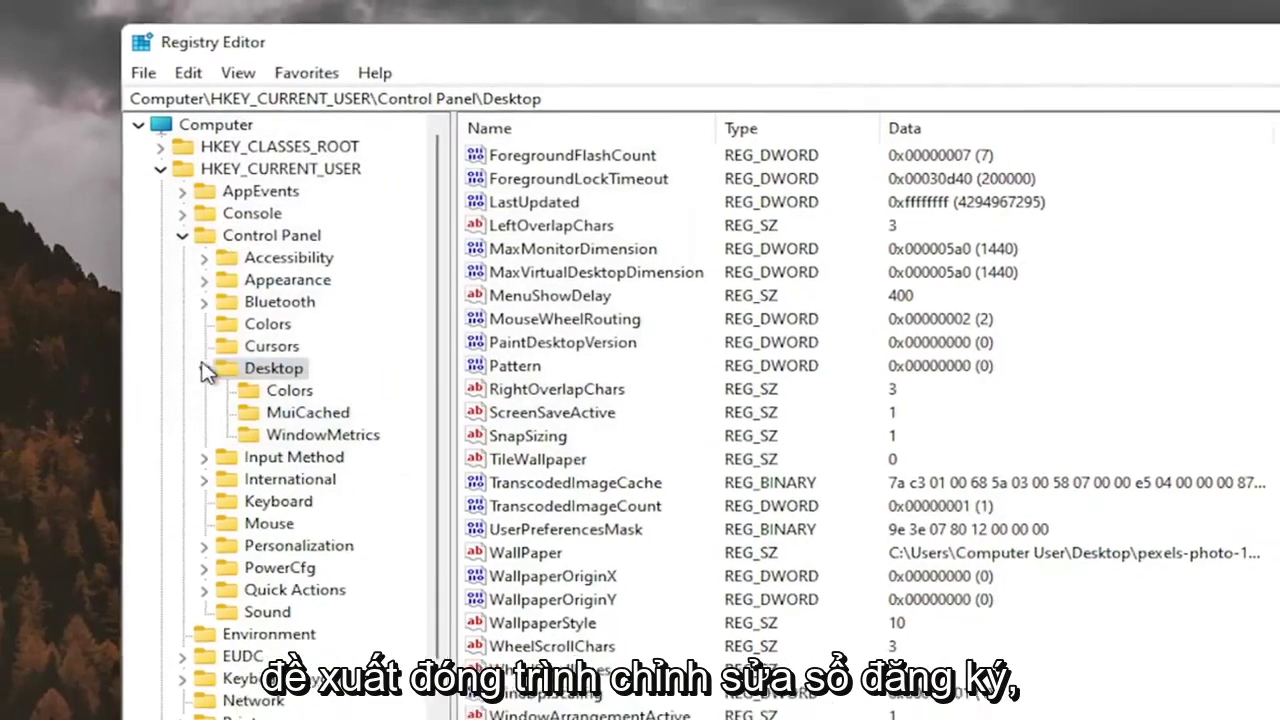
Collapse the registry tree, close Registry Editor, and bring up the Start button's quick-link menu
left_click(206, 378)
key("Left")
key("Left")
key("Left")
key("Left")
key("Left")
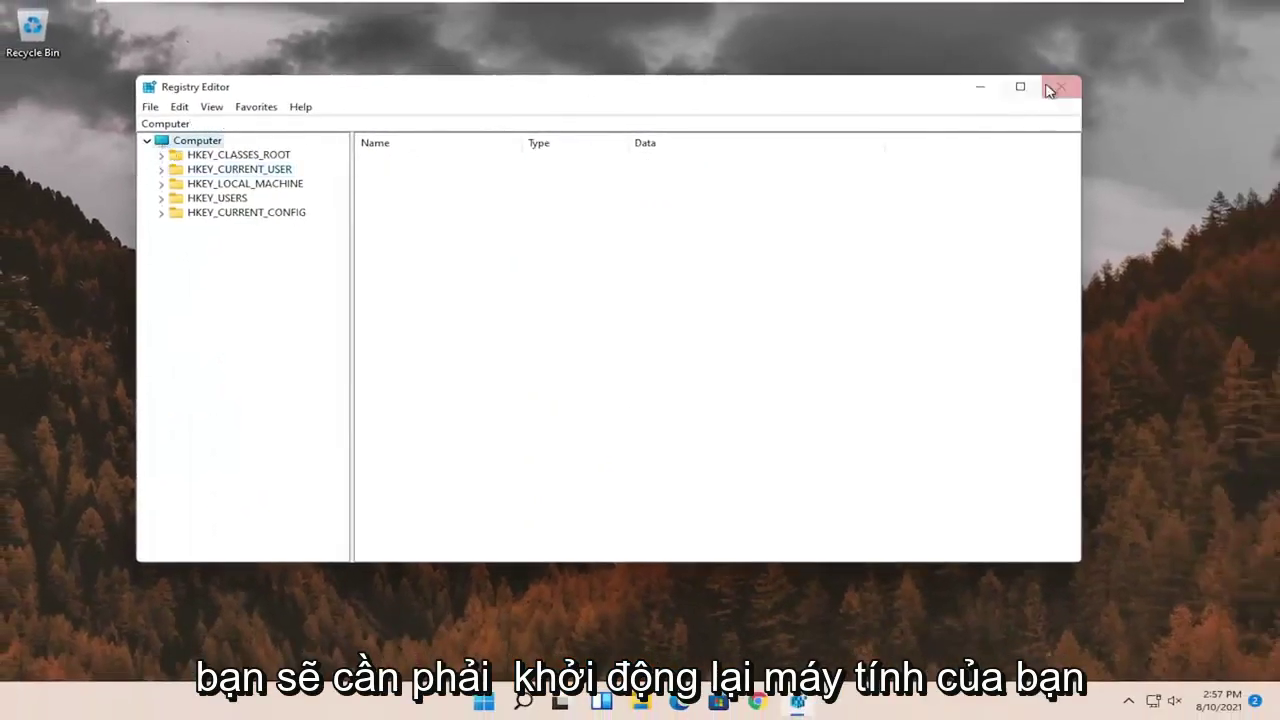
left_click(1060, 88)
right_click(503, 701)
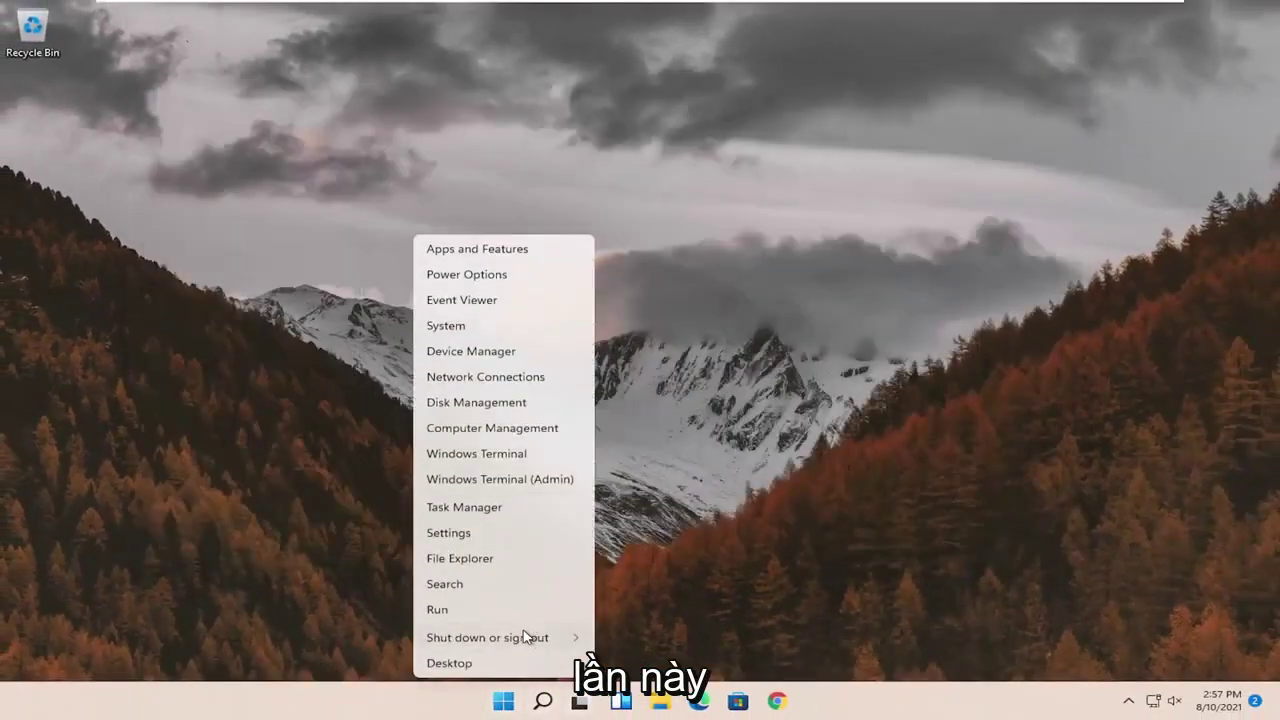